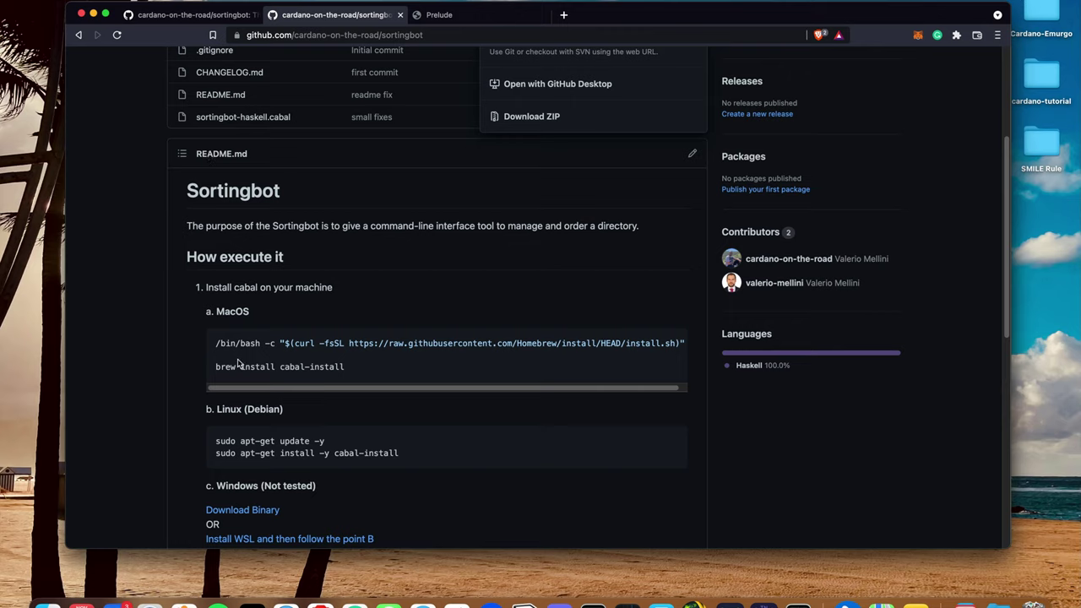
Read the Sortingbot README's instructions for installing cabal on MacOS and Linux
scroll(218, 329, down, 1)
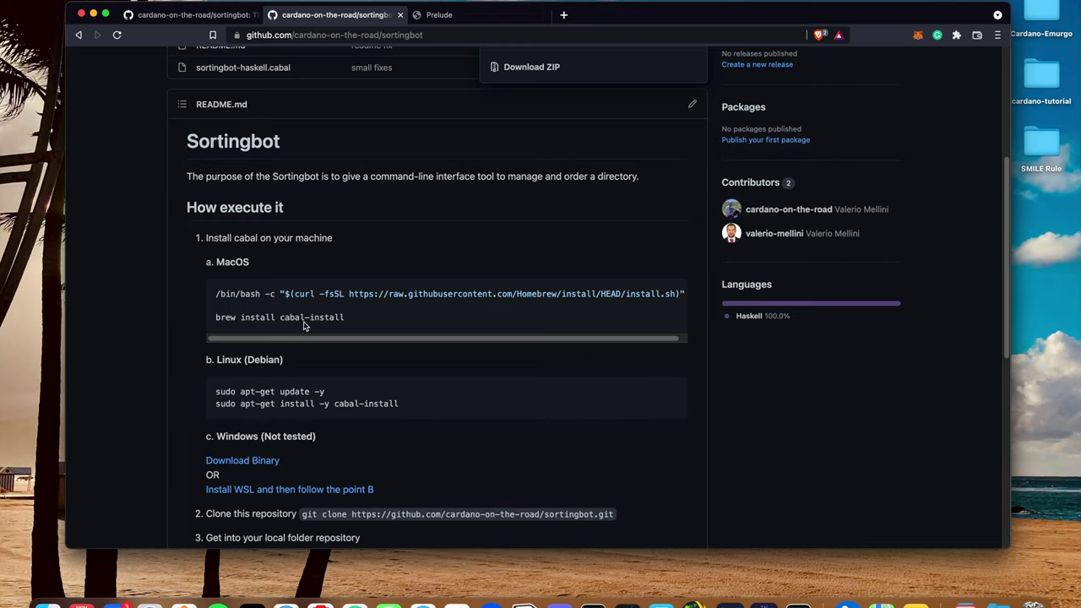
scroll(288, 391, down, 1)
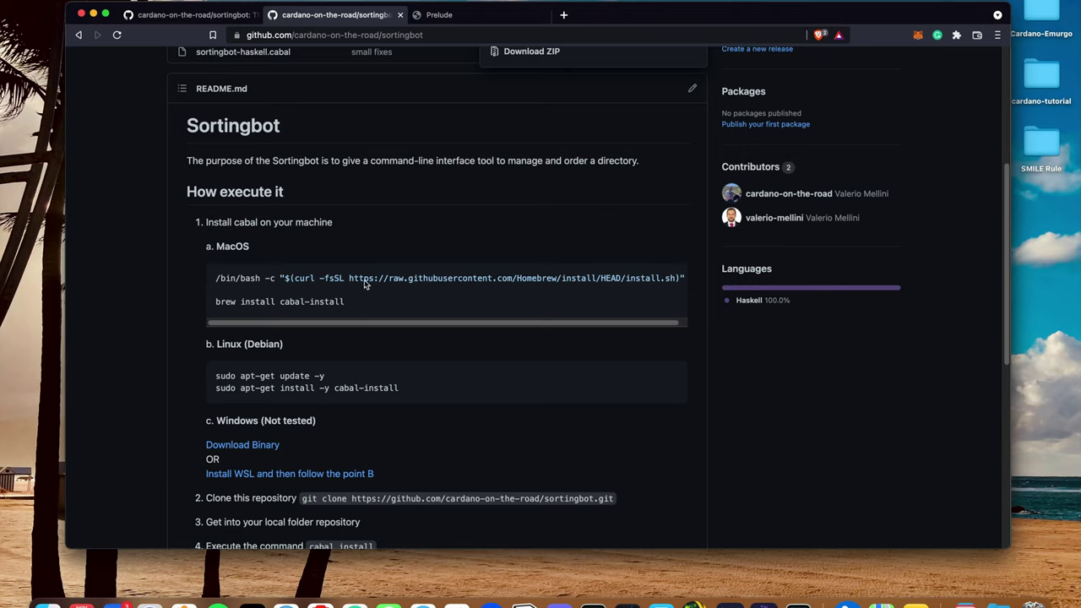
click(556, 330)
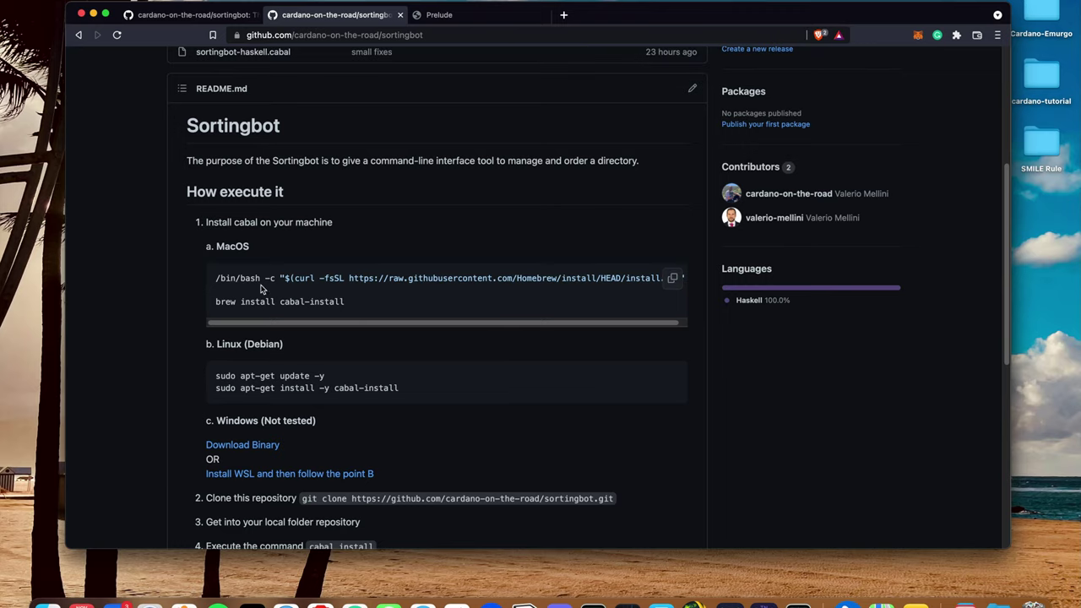
scroll(232, 446, down, 1)
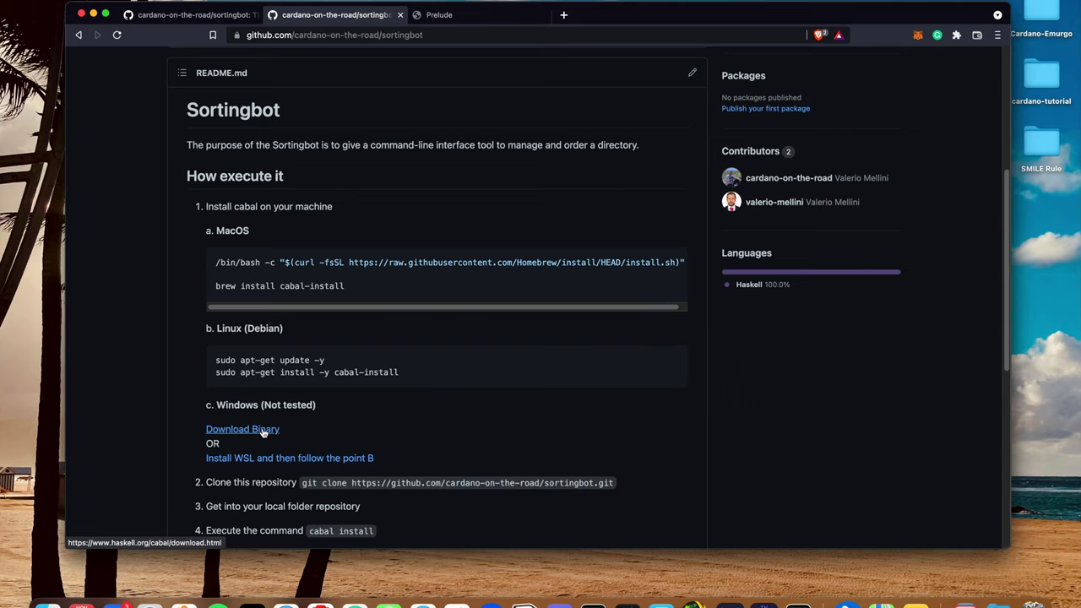
Open the README's Download Binary link for Windows, look through the Haskell Cabal downloads, and return to the repository
click(261, 430)
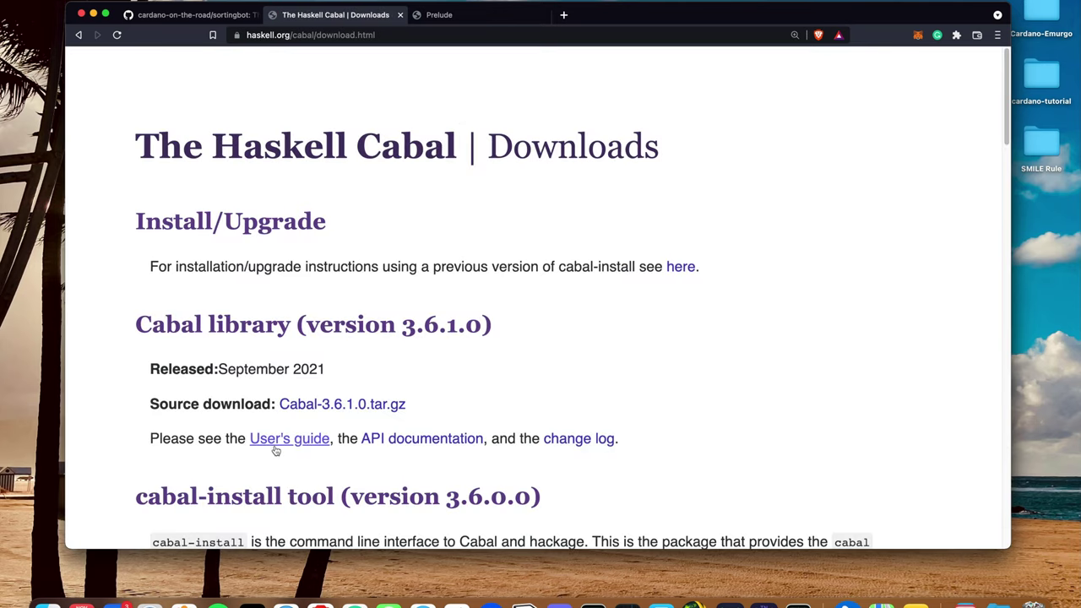
scroll(332, 441, down, 3)
scroll(339, 459, down, 1)
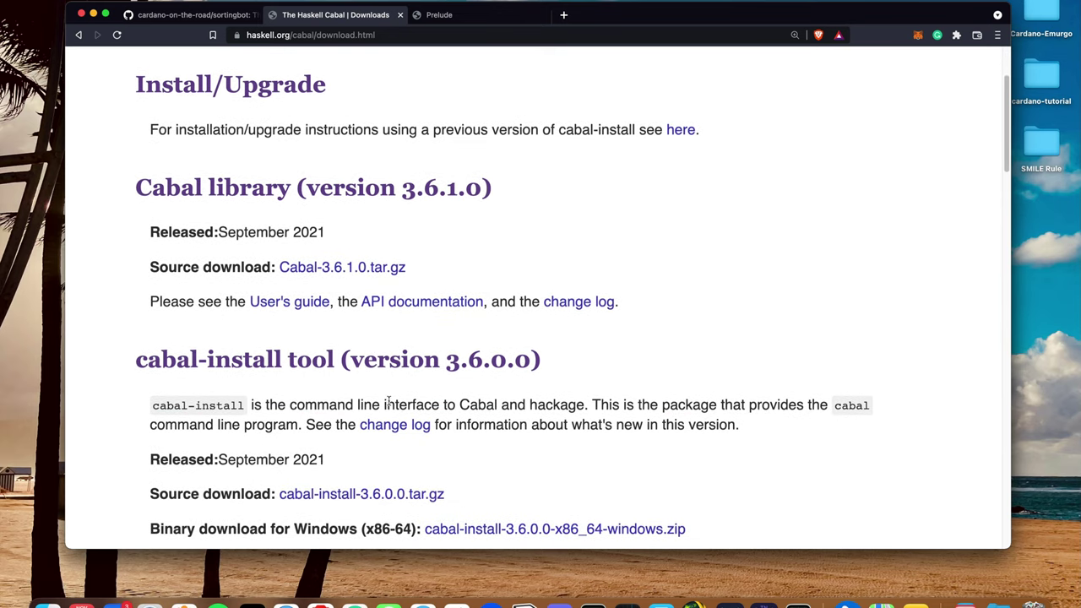
key(super+bracketleft)
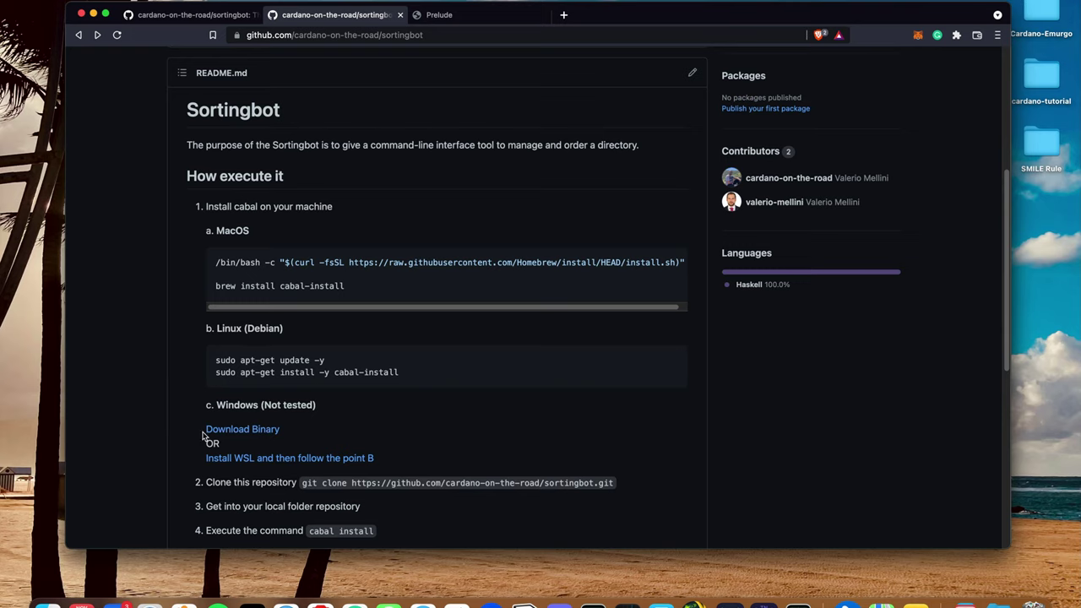
Read the README's remaining setup instructions, switch to the terminal, and run cabal install in the sortingbot folder
scroll(239, 454, down, 2)
scroll(273, 465, down, 1)
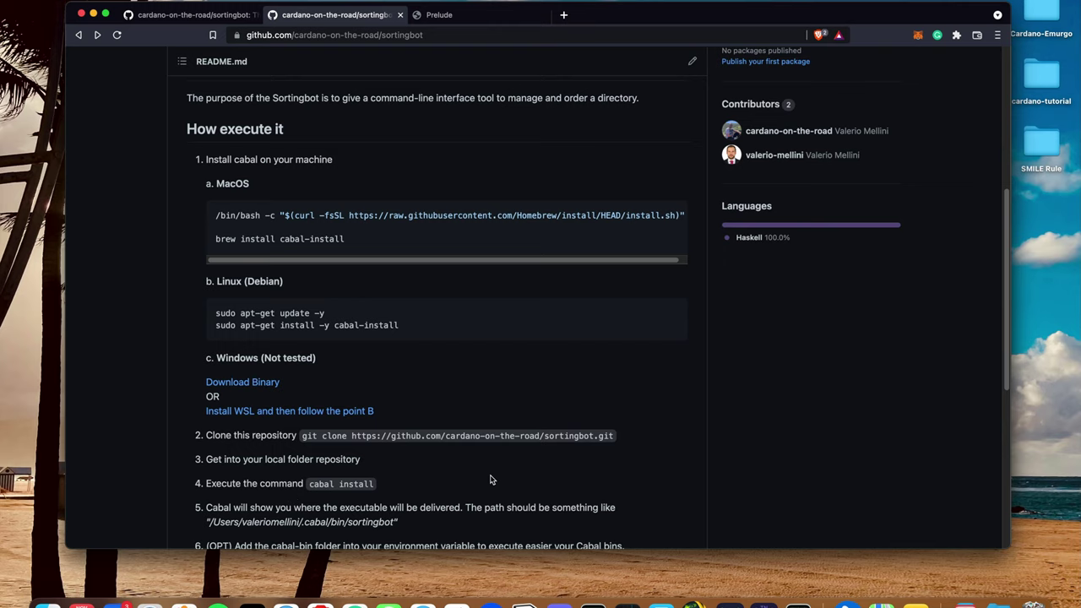
key(super+Tab)
text(cabal install)
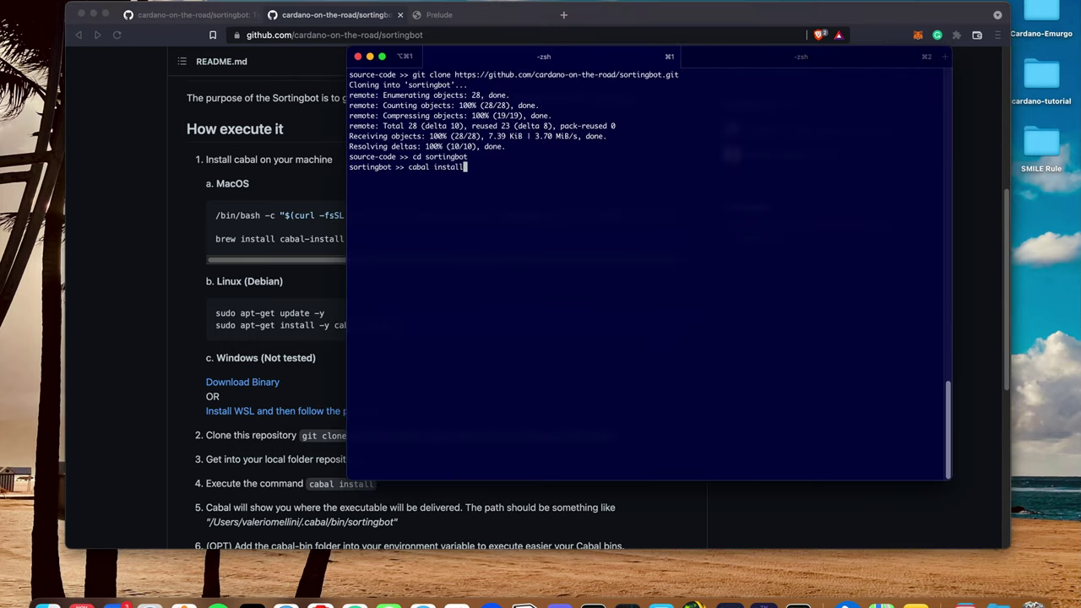
key(Return)
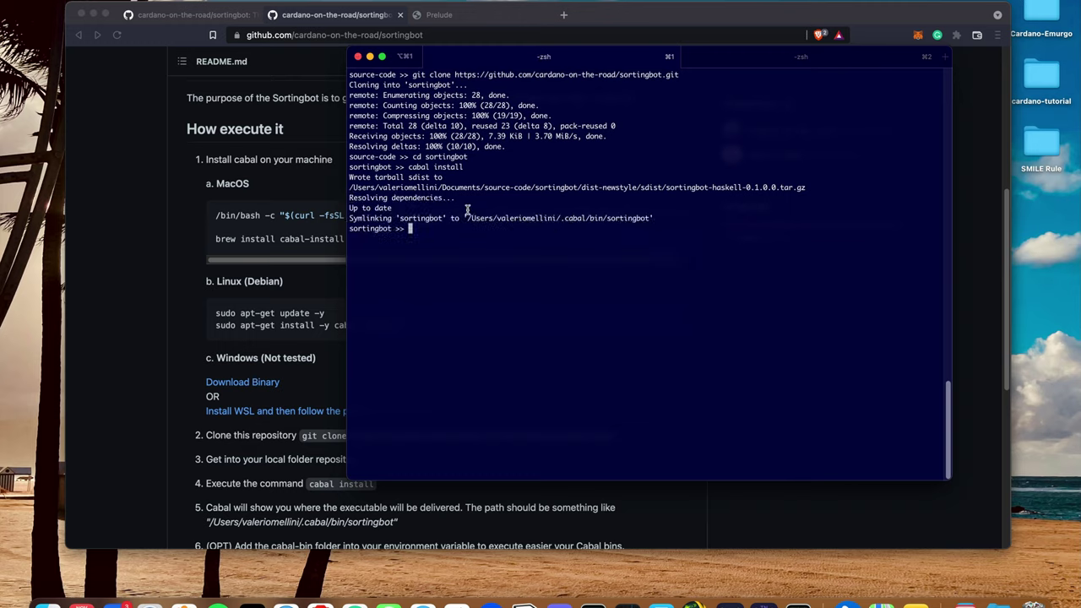
Copy the .cabal/bin directory path from the install output, change to it in the second terminal session, and list its files
drag(467, 218, 603, 214)
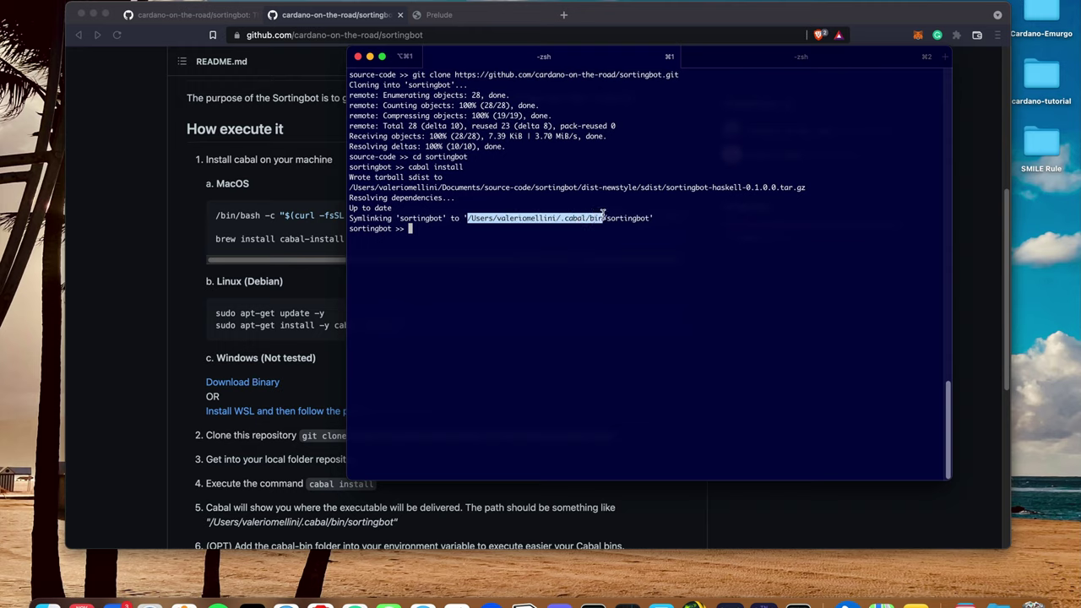
key(super+c)
click(463, 238)
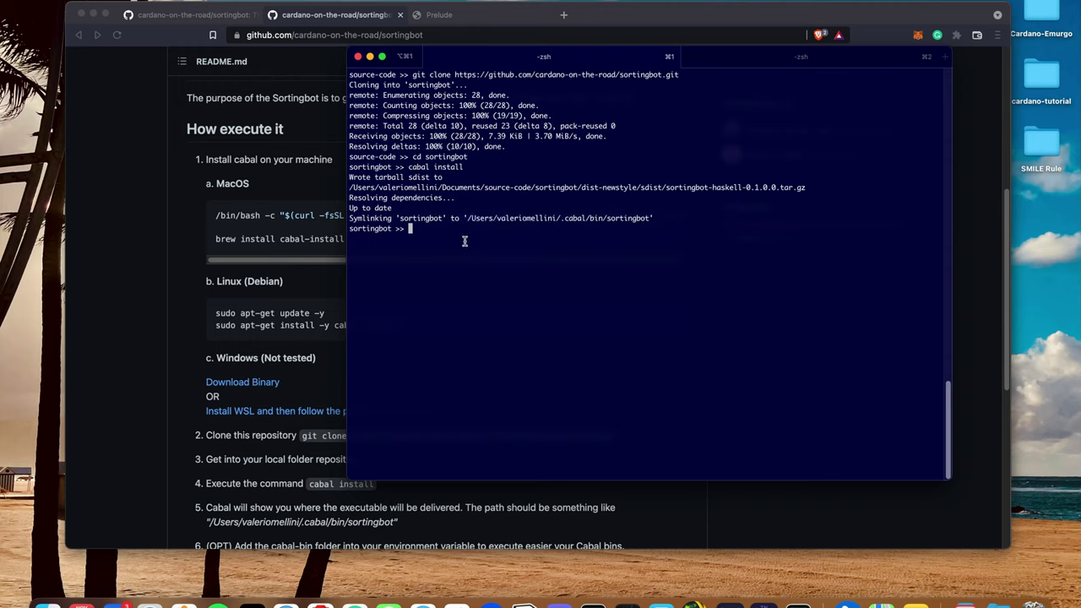
key(super+2)
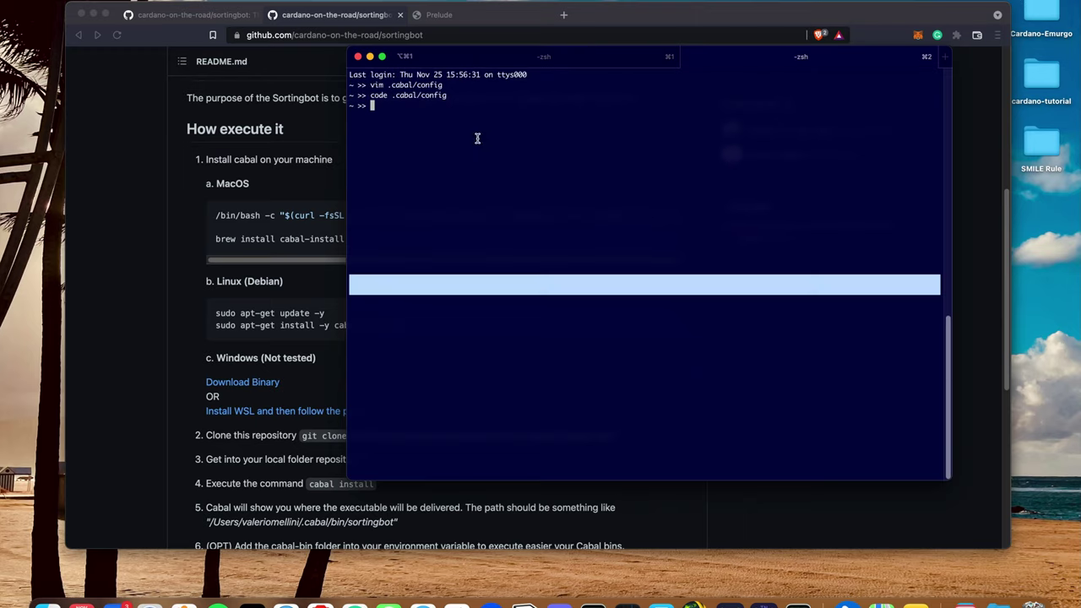
key(ctrl+l)
text(cd)
key(super+v)
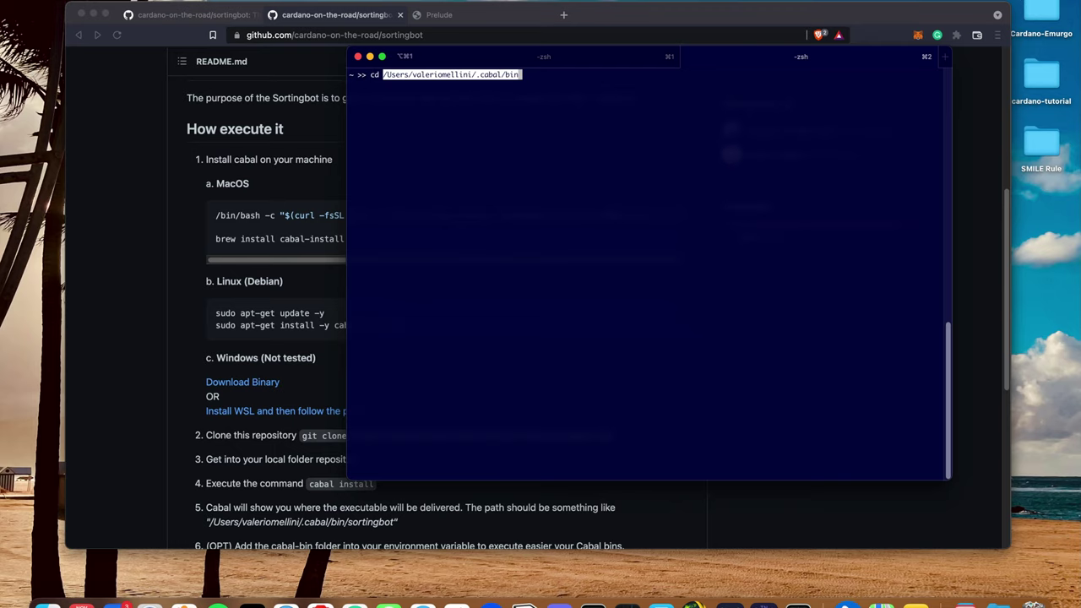
key(Return)
text(ls)
key(Return)
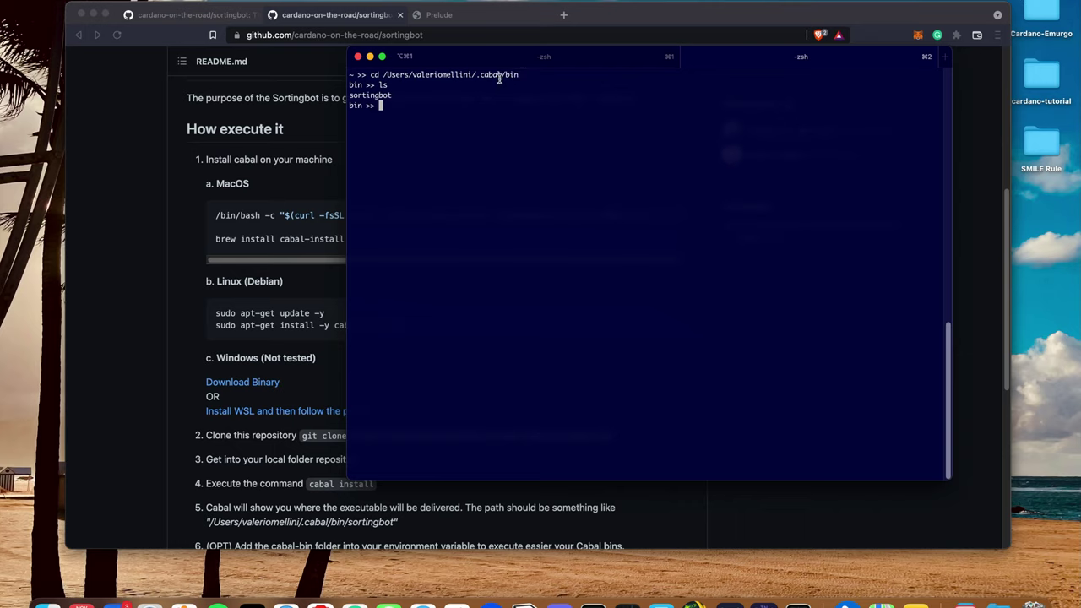
Return to the home directory and open the .zshrc file in vim
drag(518, 76, 479, 76)
click(399, 107)
text(cd ..)
key(Return)
text(cd)
key(Return)
text(vim .zshrc)
key(Return)
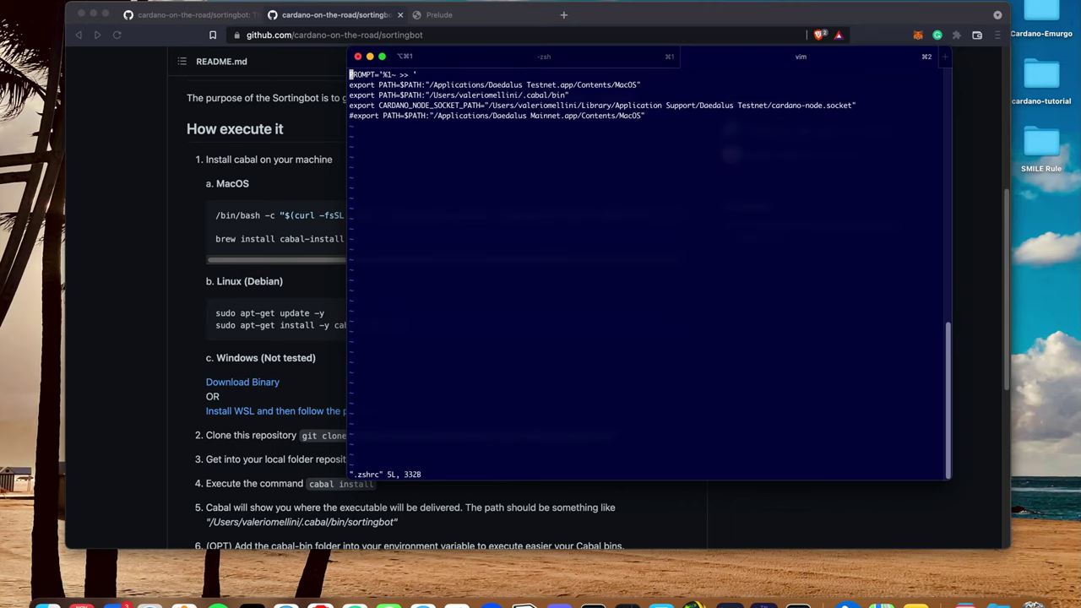
Examine the line in .zshrc that adds the .cabal/bin folder to the PATH
key(Down)
key(Down)
key(Up)
key(Right)
key(Right)
key(Right)
key(Right)
key(Right)
key(Right)
key(Right)
key(Right)
key(Right)
key(Right)
key(Right)
key(Right)
key(Right)
key(Right)
key(Right)
key(Right)
key(Right)
key(Right)
key(Right)
key(Right)
key(Right)
key(Right)
key(Right)
key(Right)
key(Right)
key(Right)
key(Right)
key(Right)
key(Right)
key(Right)
key(Right)
key(Right)
key(Right)
key(Right)
key(Right)
key(Right)
key(Right)
key(Right)
key(Right)
key(Right)
key(Right)
key(Right)
key(Right)
key(Right)
Run sortingbot -h in the first terminal session and review its options and usage examples
click(476, 59)
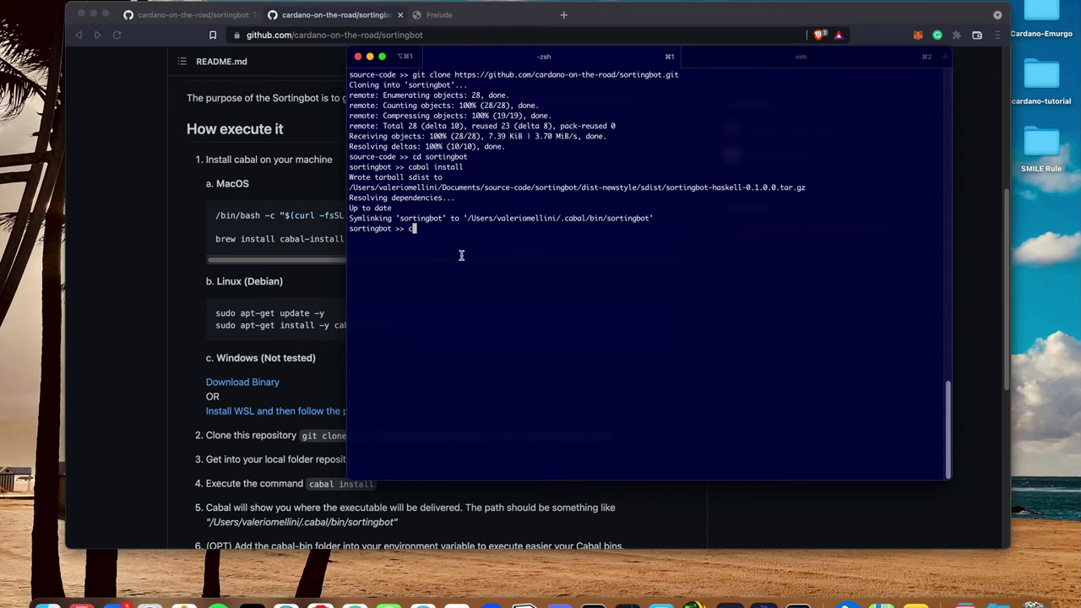
key(BackSpace)
text(sortingbot -h)
key(Return)
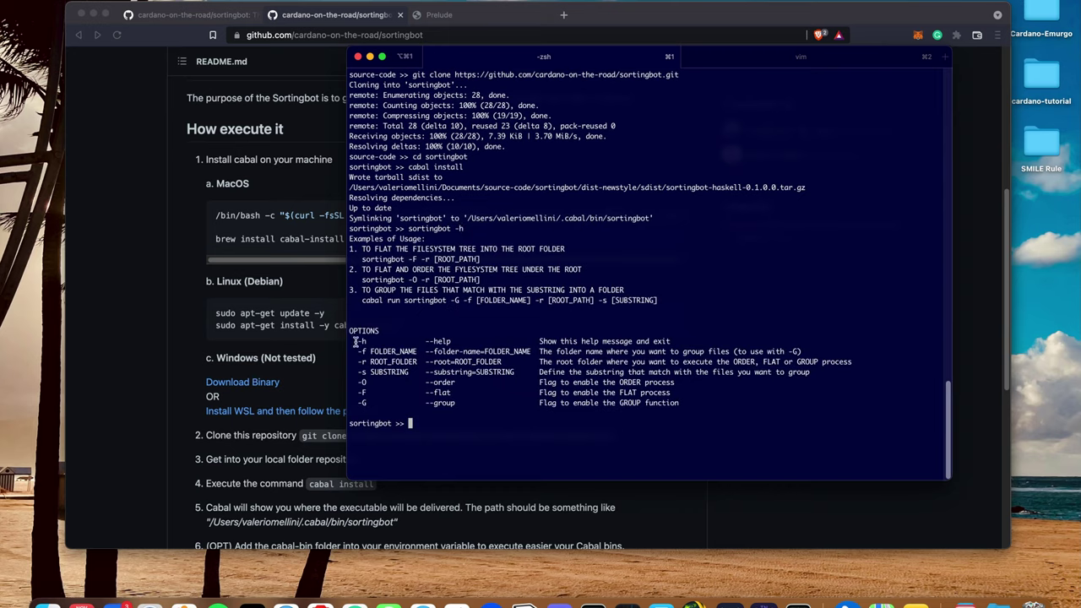
drag(355, 340, 546, 414)
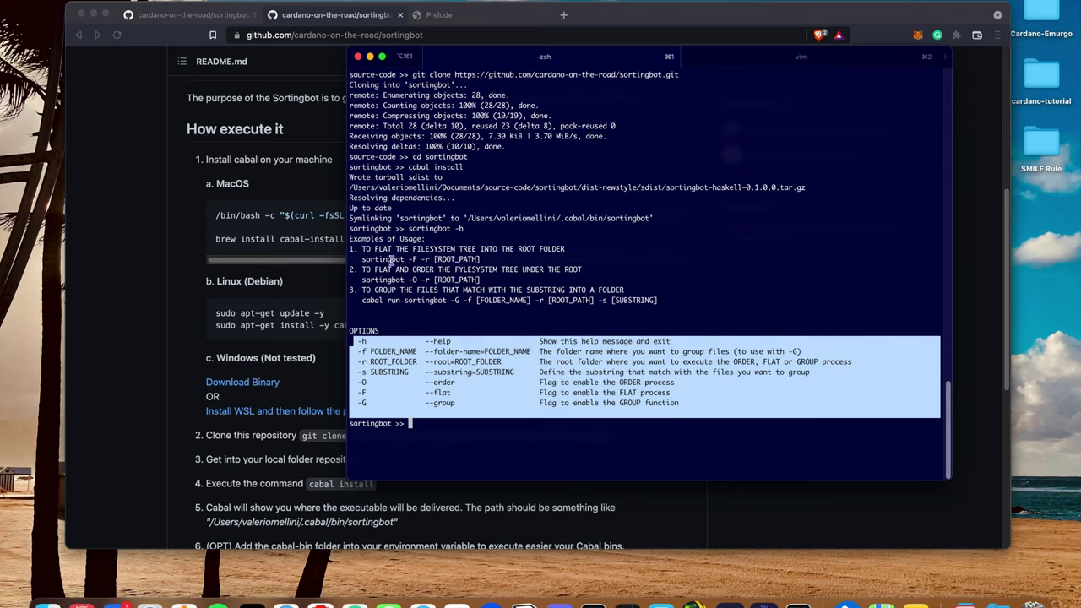
drag(352, 245, 663, 306)
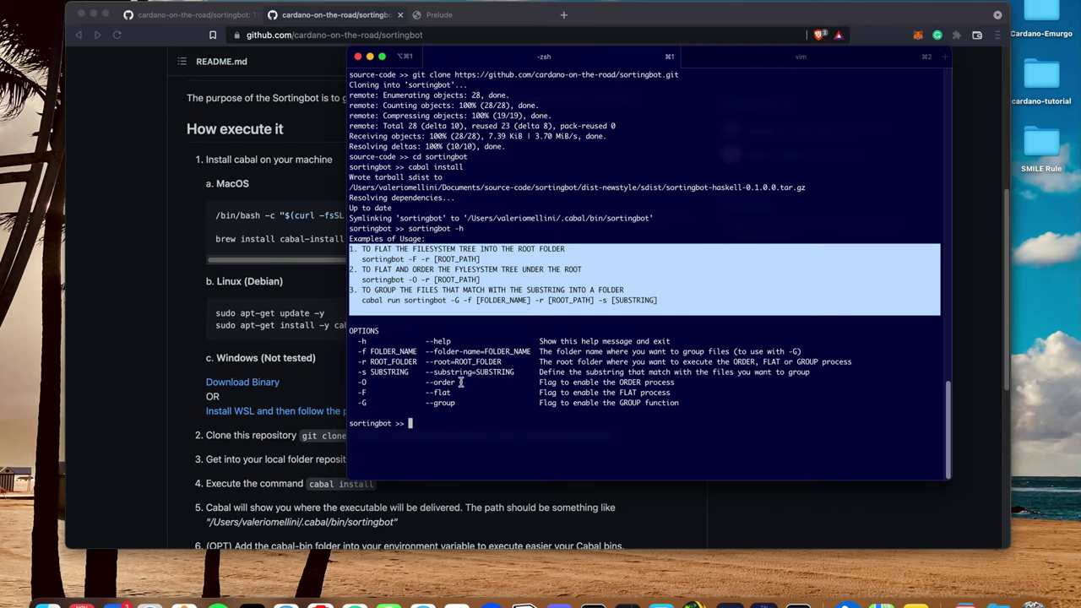
click(445, 424)
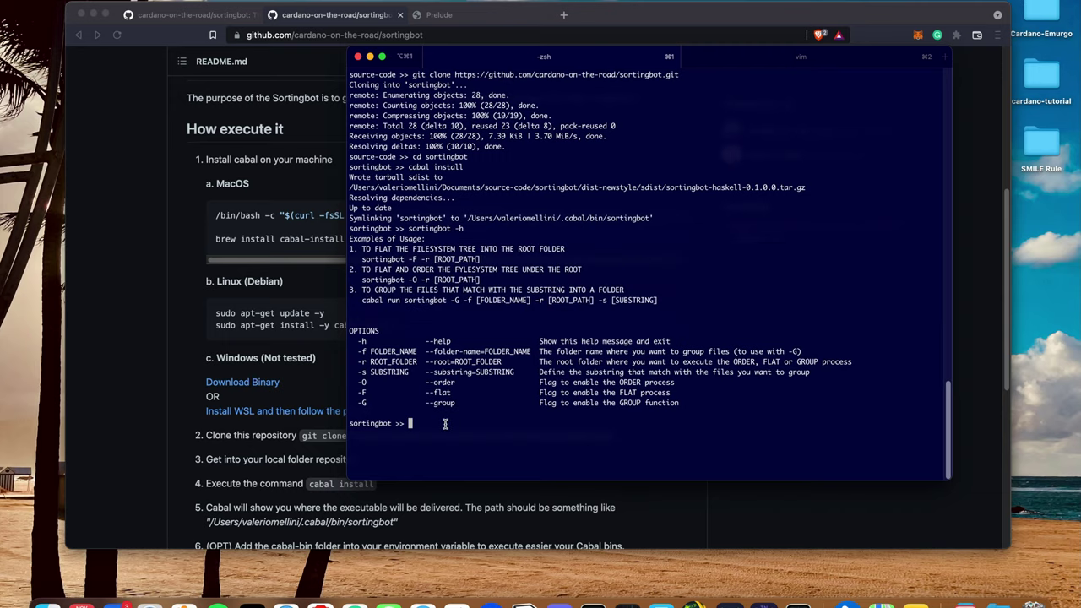
key(ctrl+l)
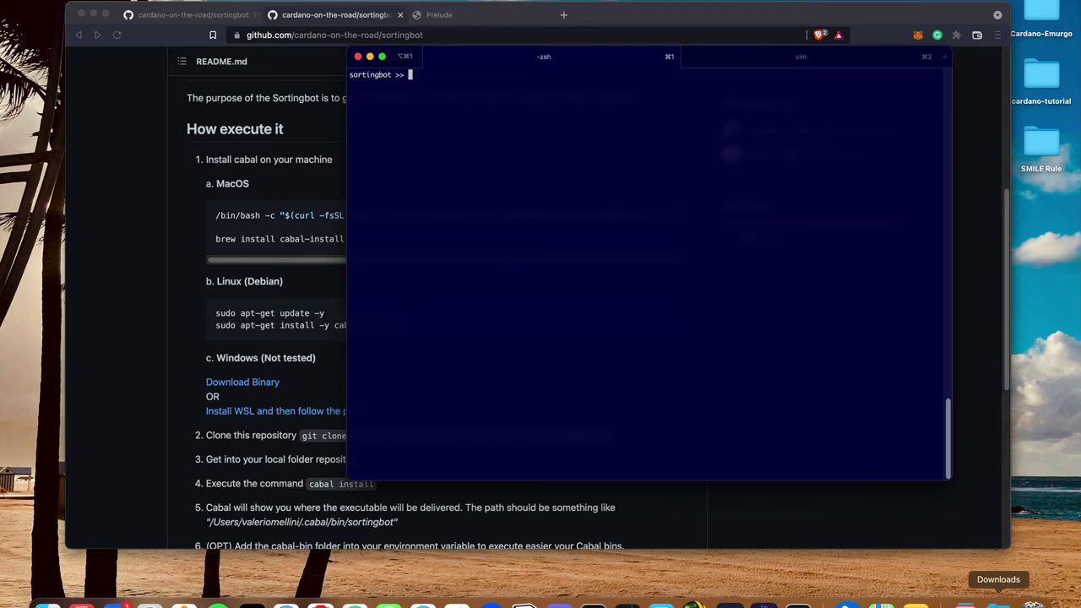
Open the TEST folder from Downloads in a Finder window
click(999, 601)
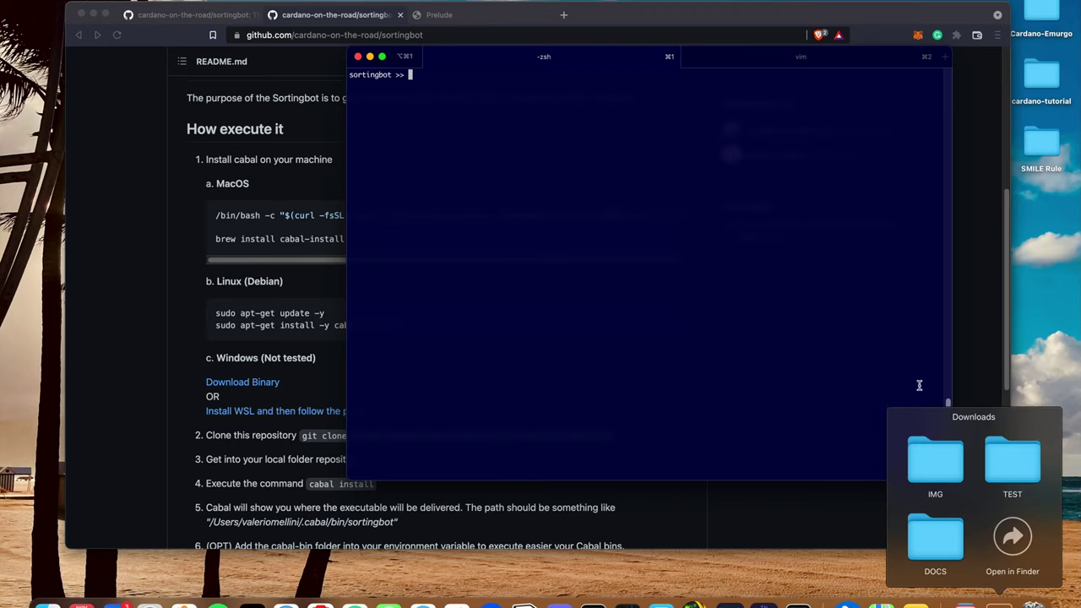
click(1002, 464)
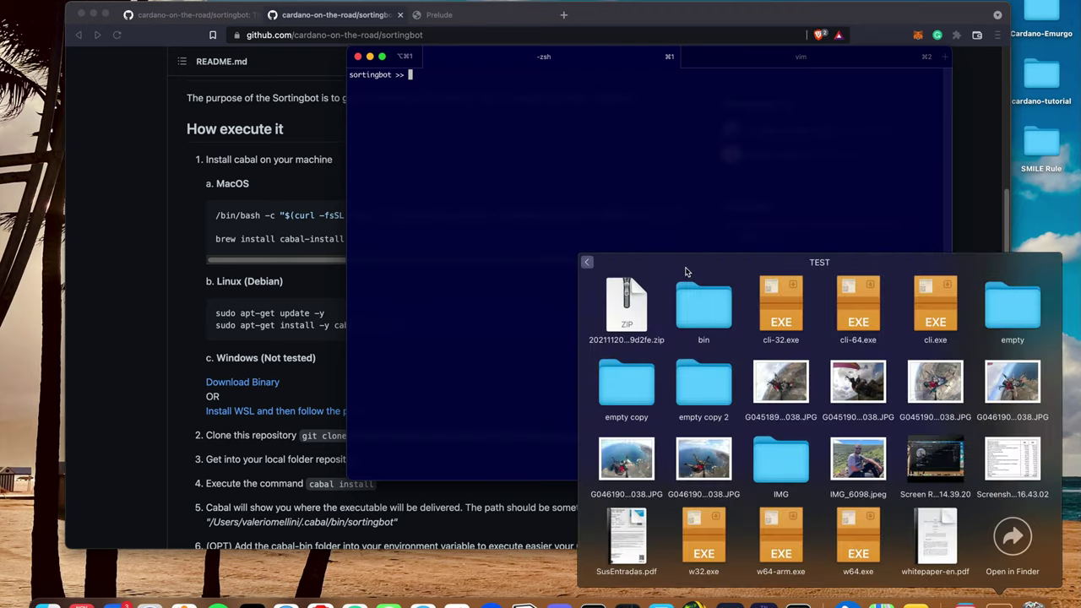
click(1012, 536)
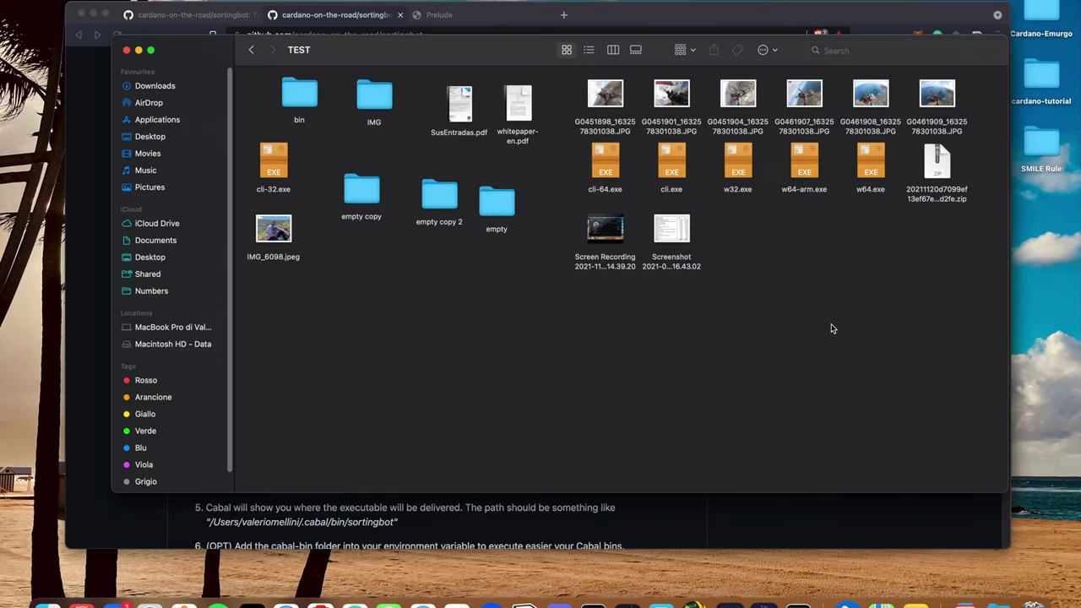
Arrange the terminal and the Finder window showing TEST so that both can be seen together
drag(513, 61, 745, 156)
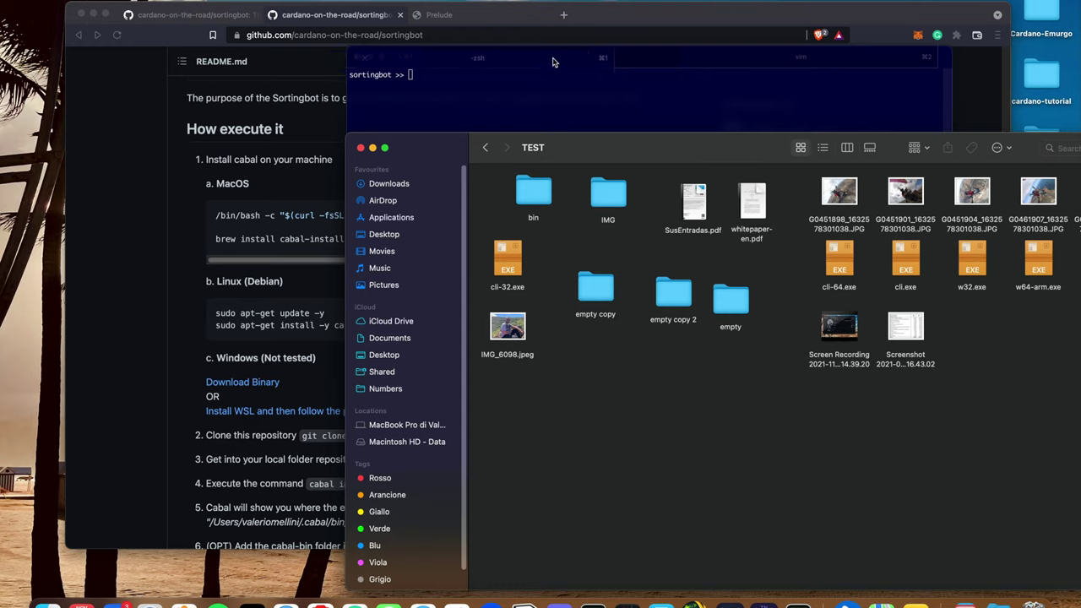
drag(390, 55, 44, 9)
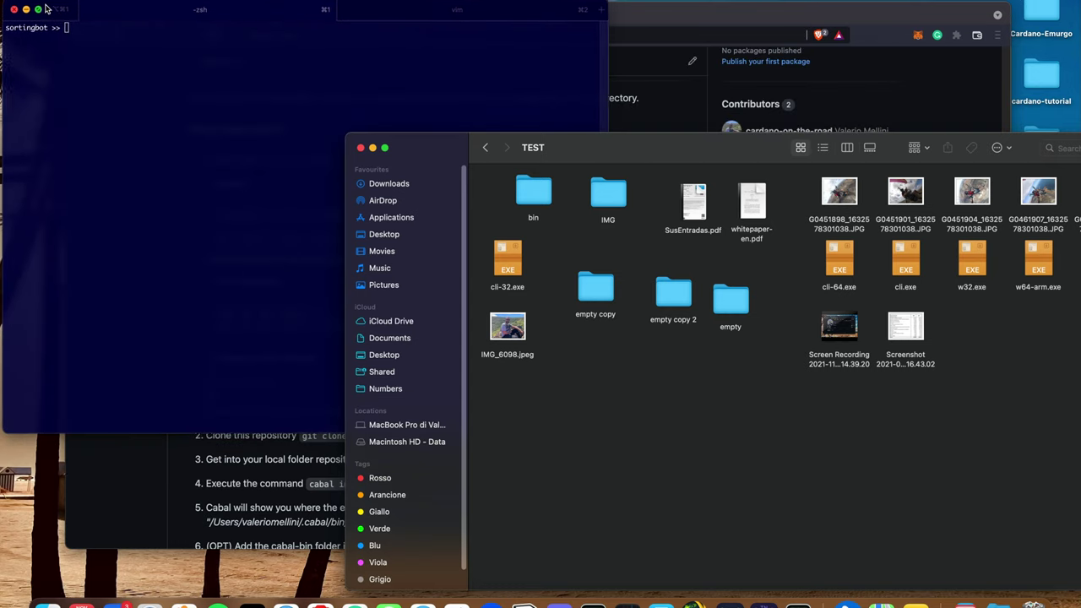
click(406, 107)
drag(674, 161, 513, 69)
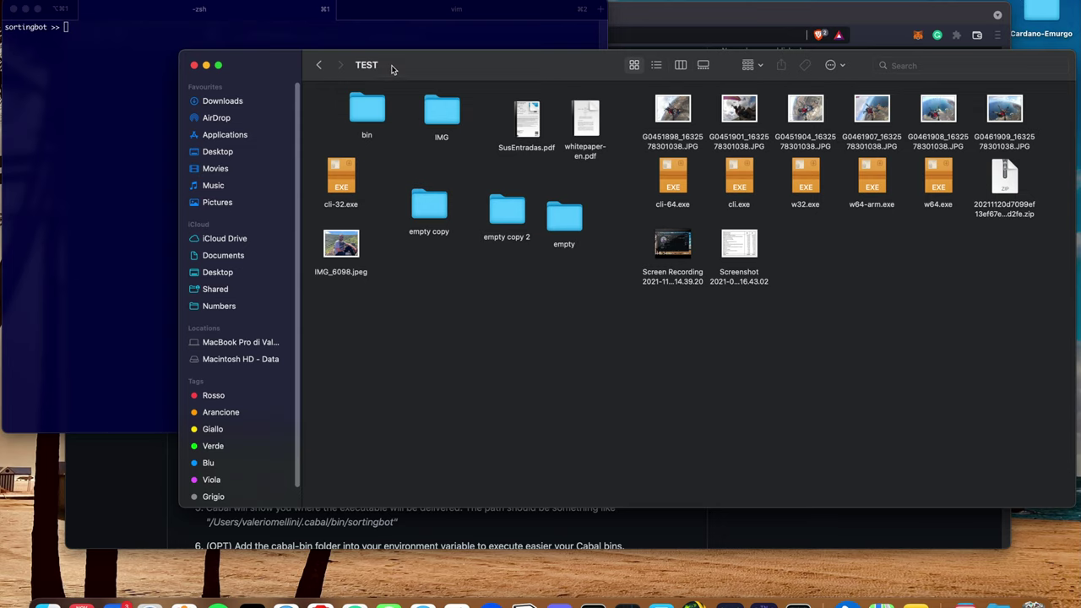
drag(391, 67, 523, 71)
click(114, 111)
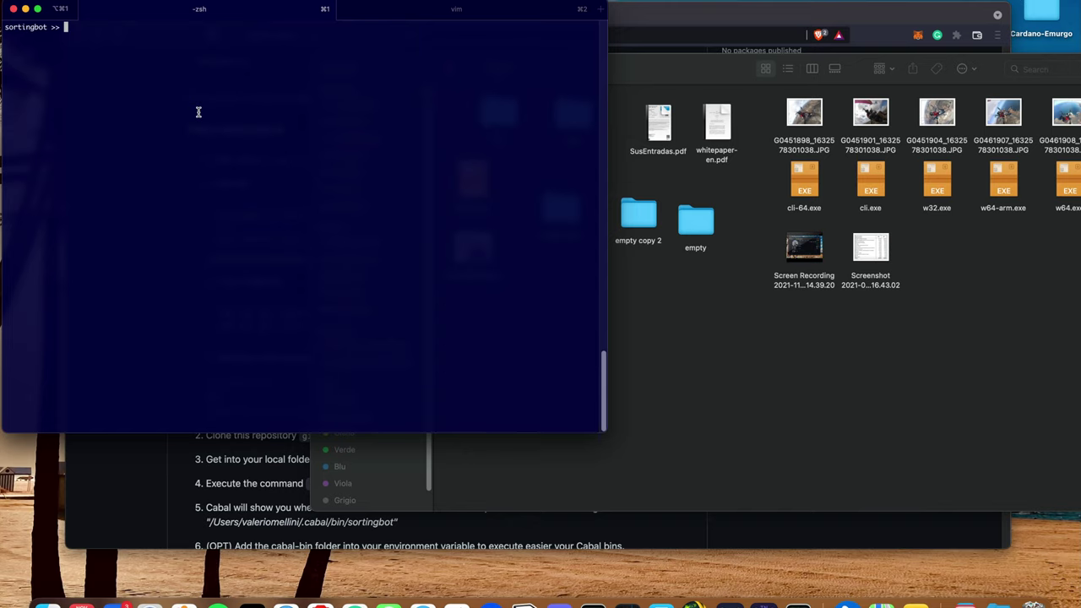
Inspect the IMG and bin subfolders inside the TEST folder
click(688, 366)
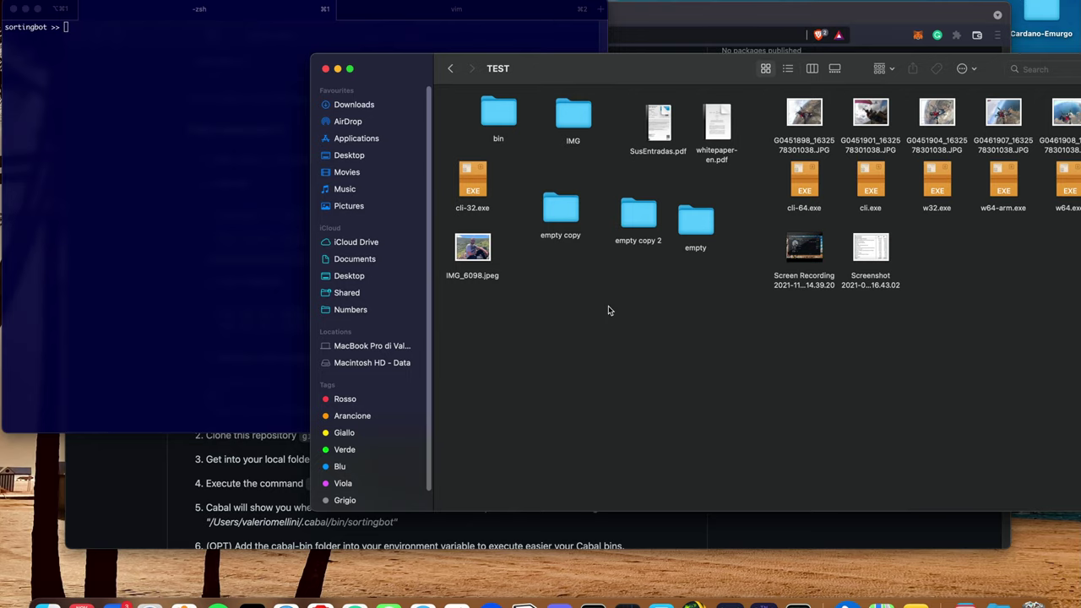
click(265, 151)
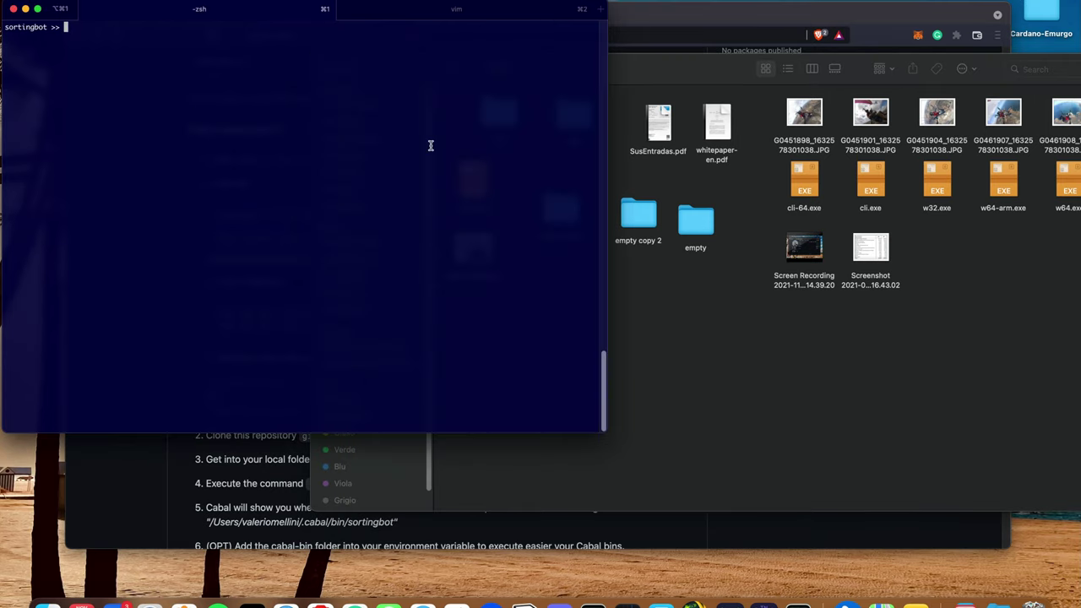
click(836, 394)
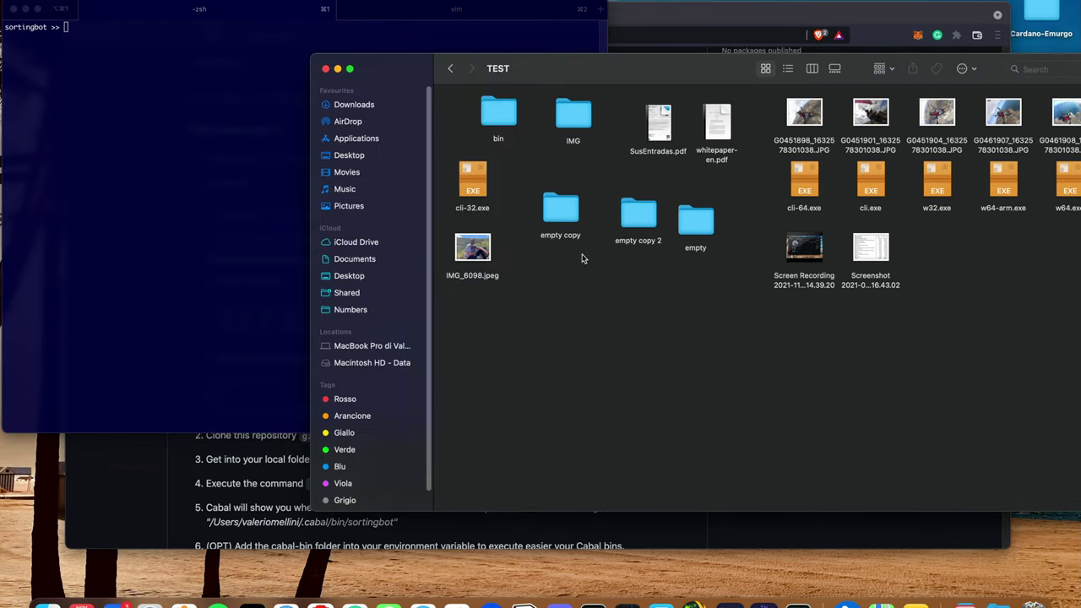
double_click(572, 116)
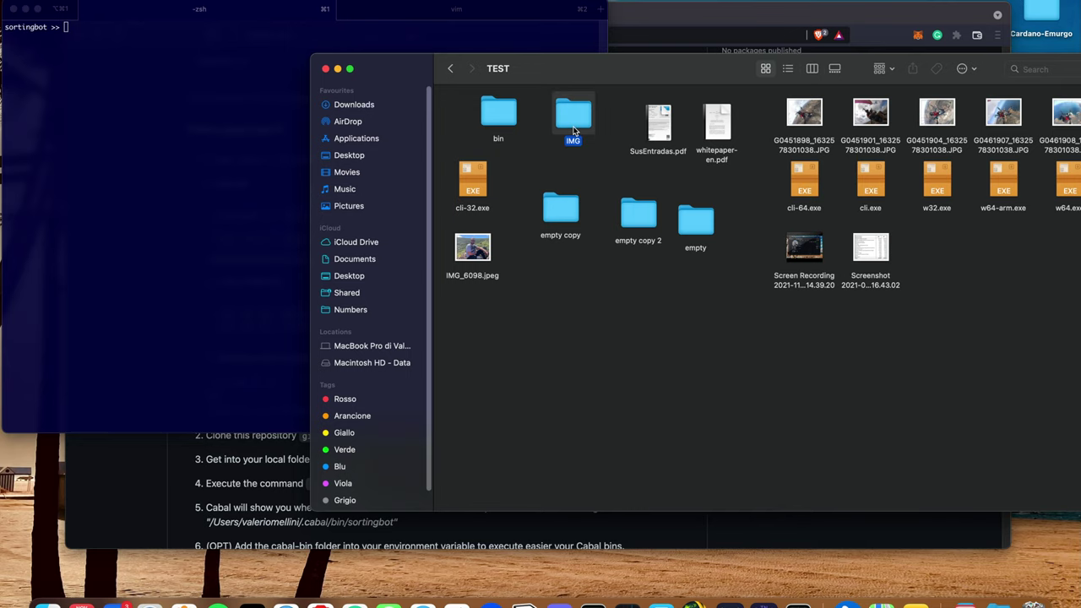
key(super+bracketleft)
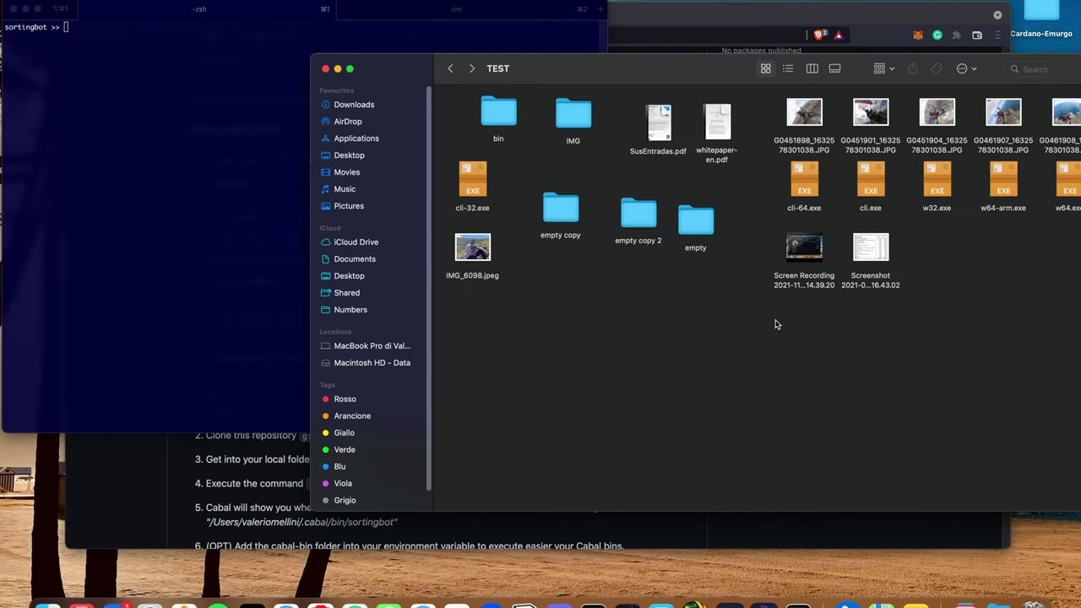
click(504, 117)
double_click(504, 118)
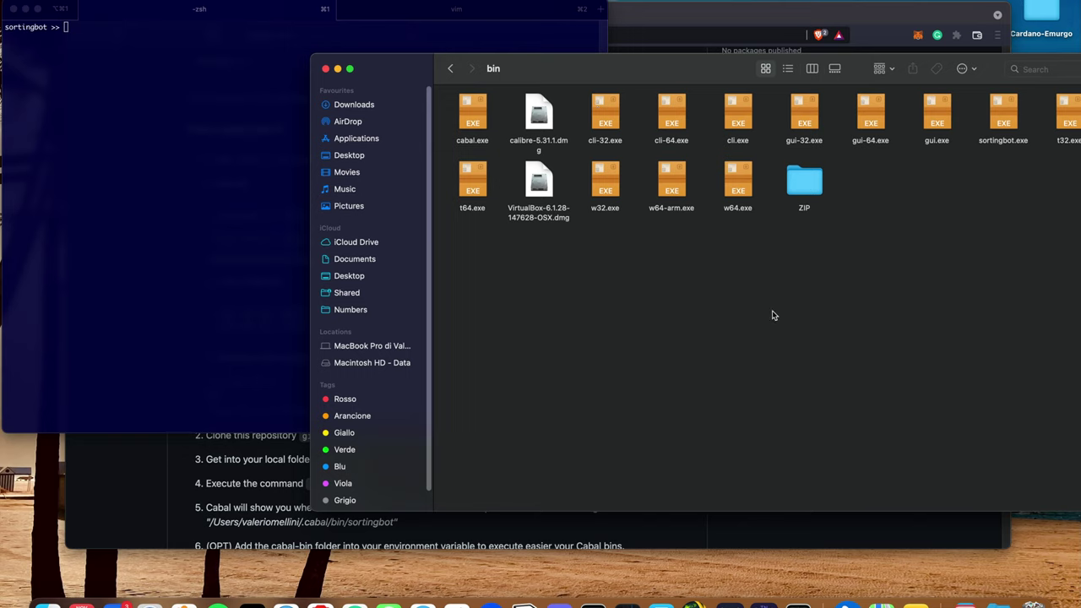
Run sortingbot -F -r on the TEST folder in Downloads and decline its confirmation with n
key(super+bracketleft)
click(225, 133)
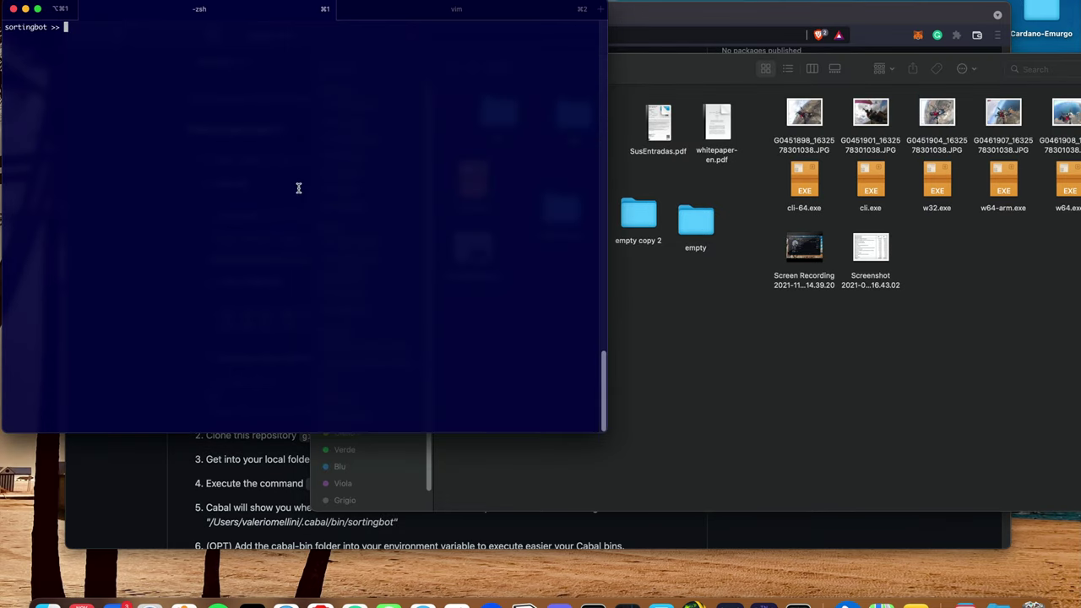
text(sortingbot -F -r)
click(720, 350)
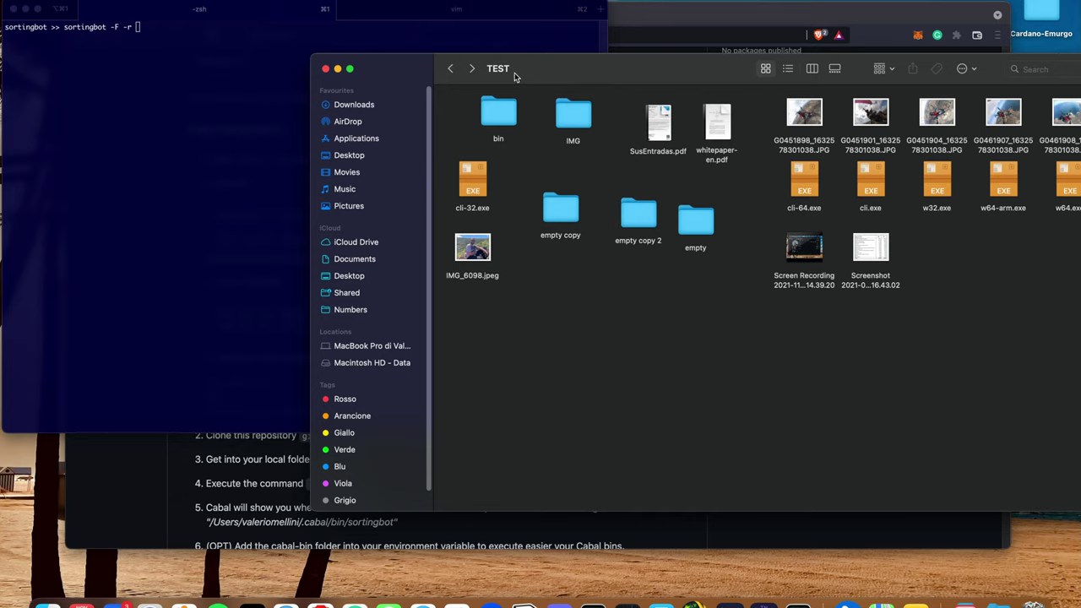
drag(493, 68, 173, 50)
click(326, 33)
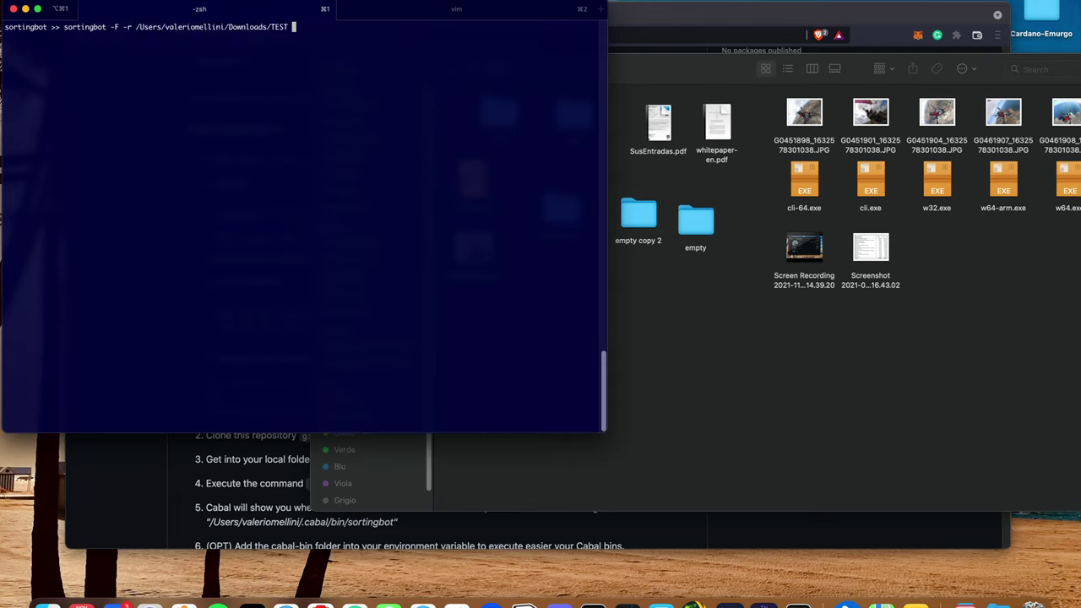
key(Return)
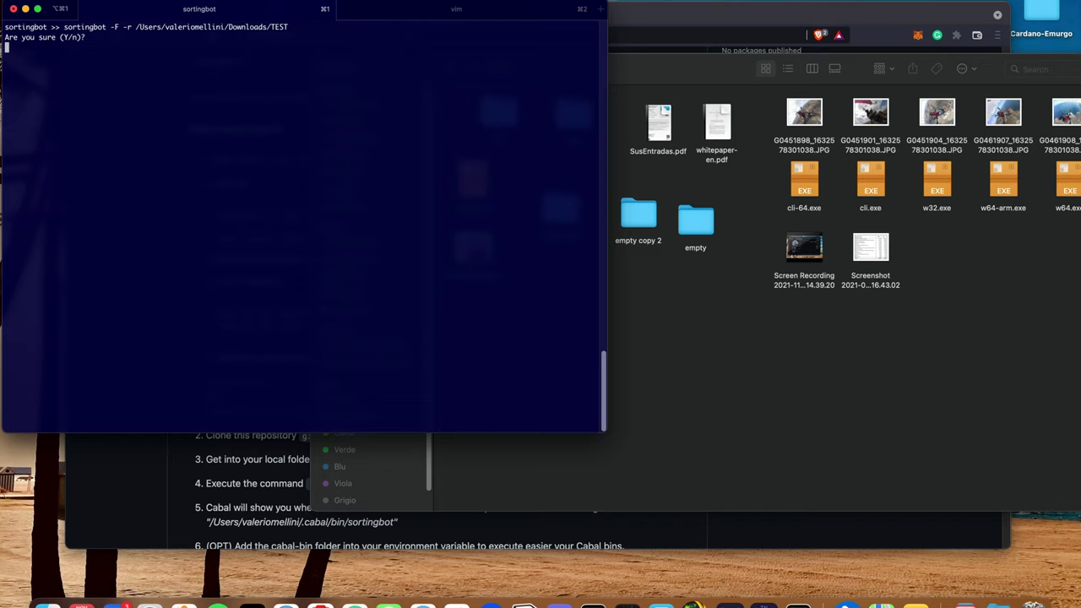
text(n)
key(Return)
Rerun the same flatten command on the TEST folder and confirm it with y
key(Up)
key(Return)
text(y)
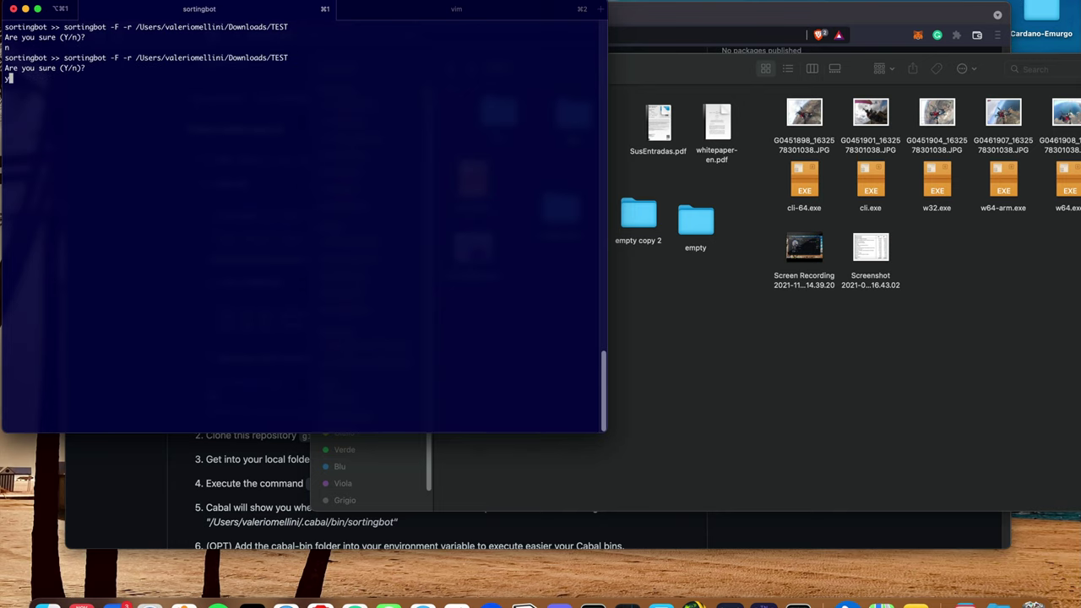
key(Return)
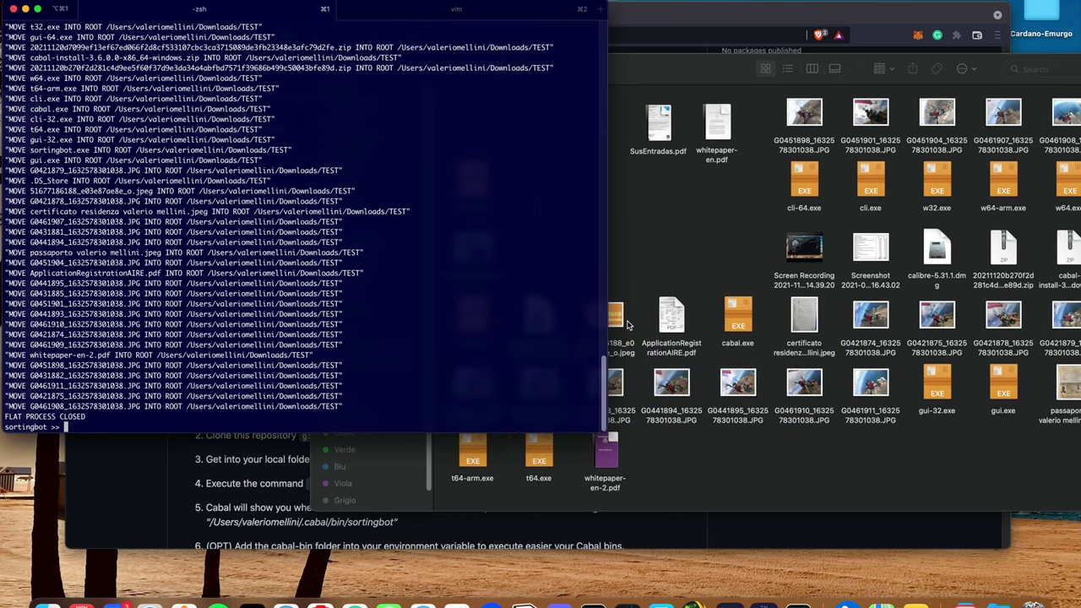
In the TEST folder, group a block of six files and a block of four files into two new folders
click(719, 240)
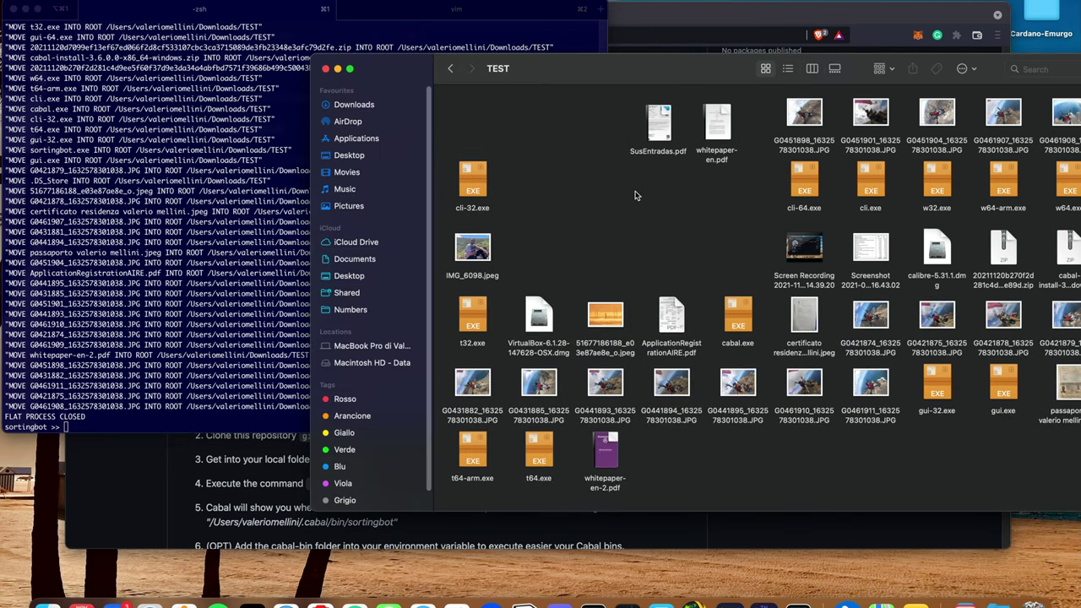
drag(746, 71, 636, 44)
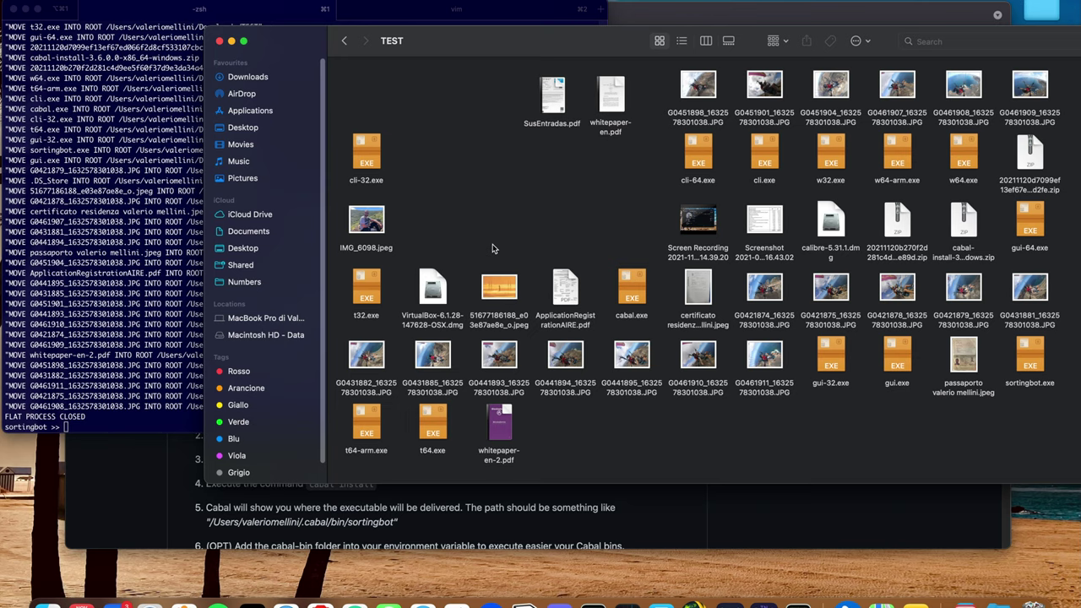
drag(472, 256, 648, 380)
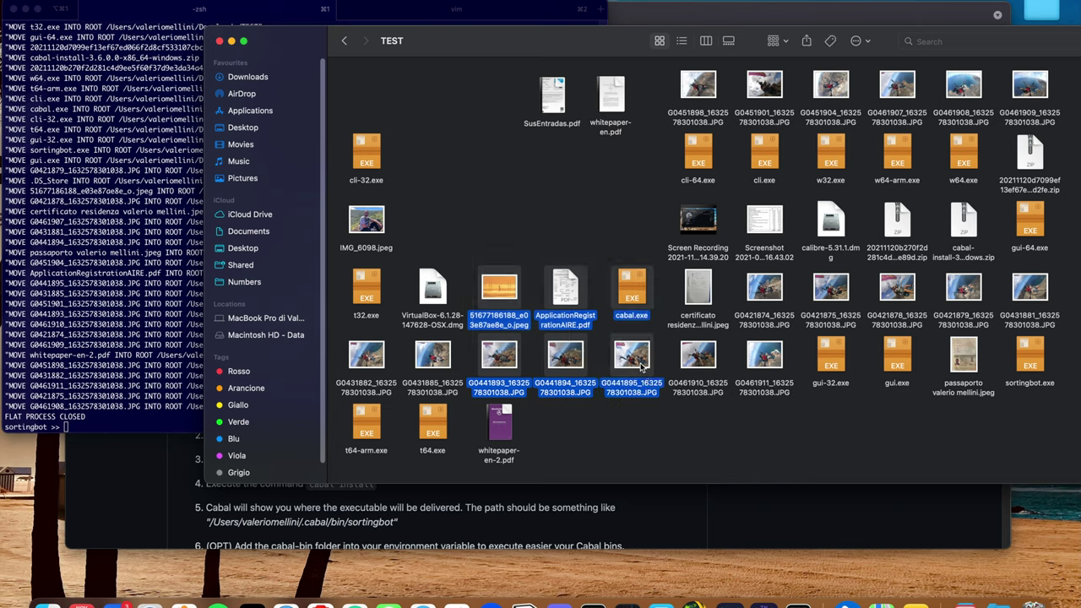
right_click(642, 365)
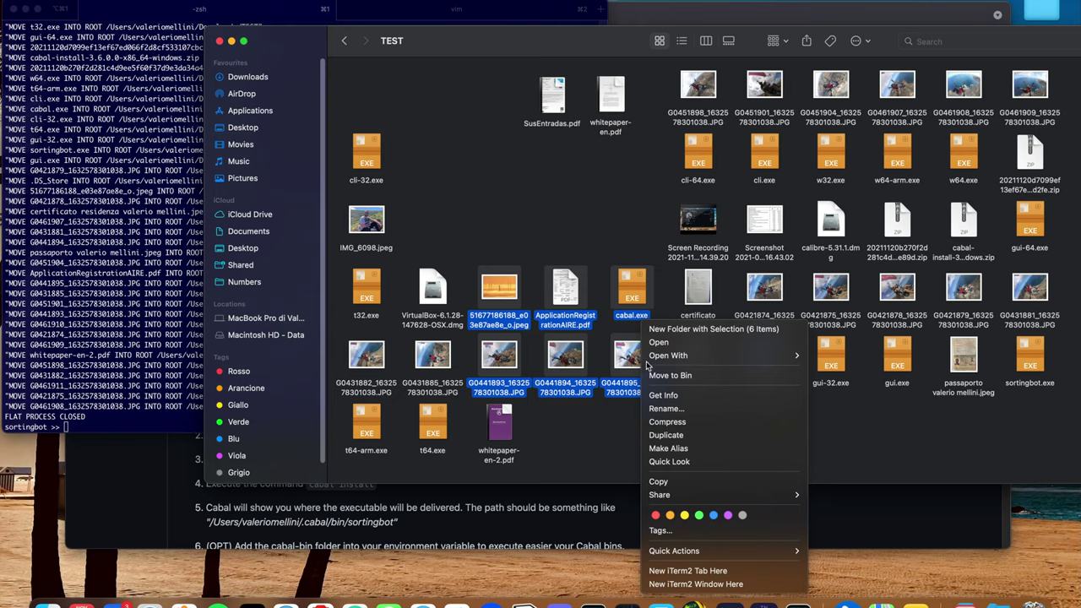
click(714, 328)
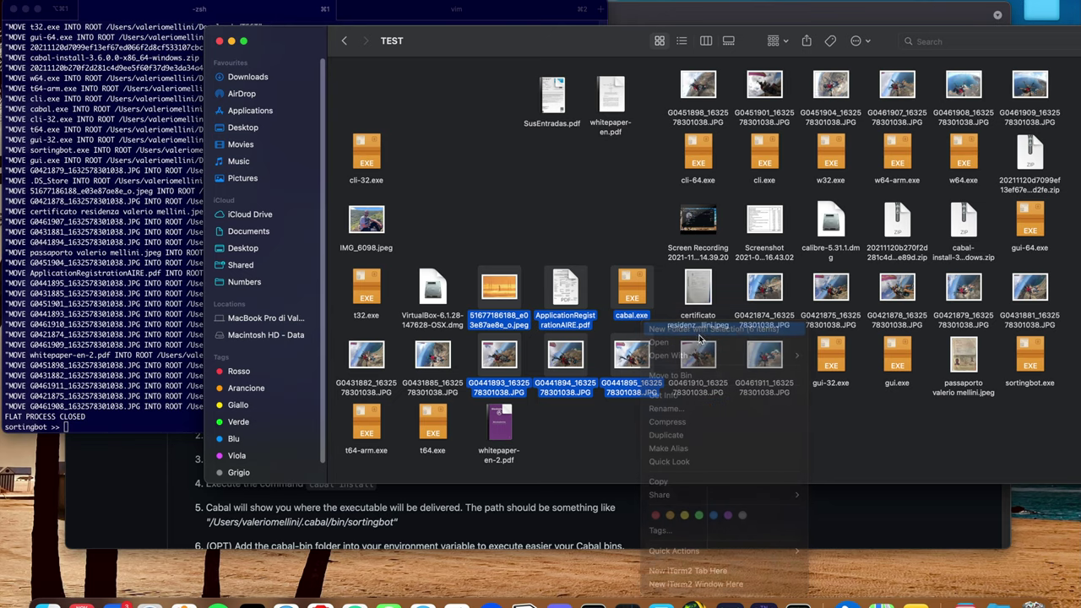
drag(621, 195, 797, 307)
right_click(768, 291)
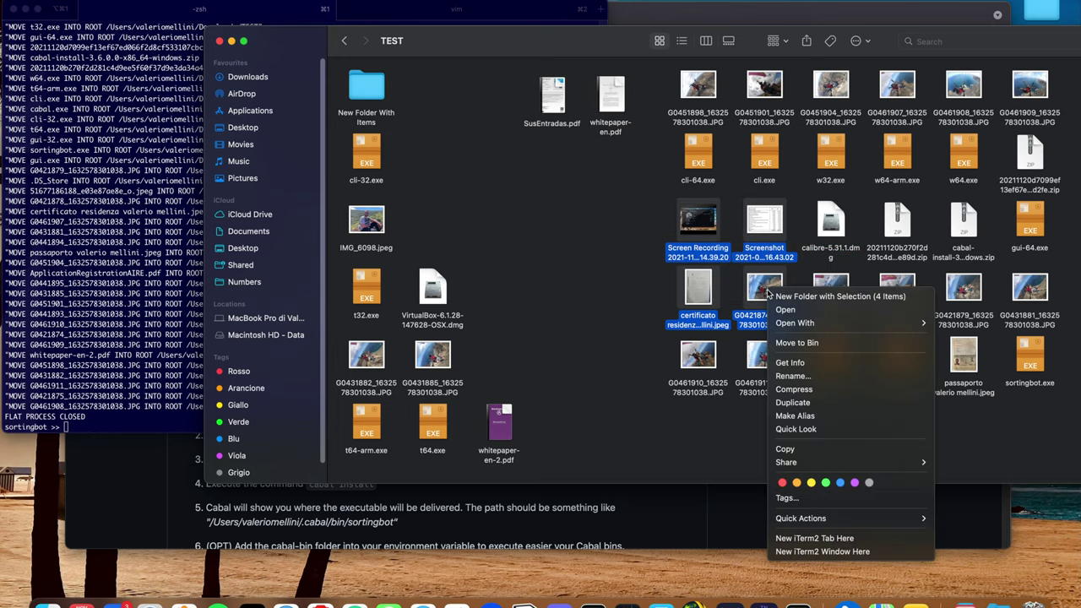
click(816, 297)
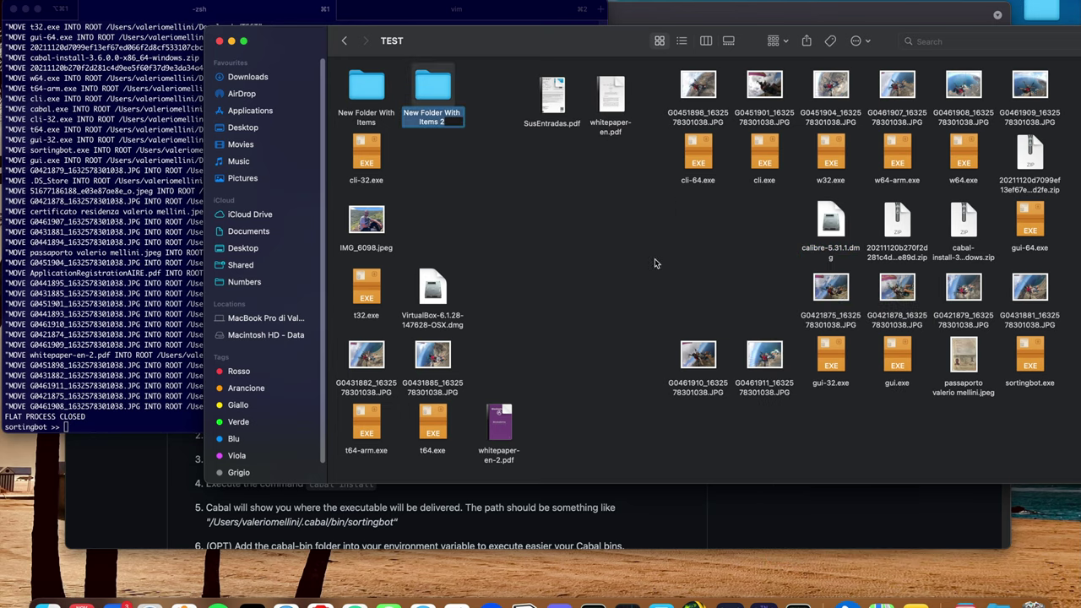
Change the previous terminal command to sortingbot -O -r on the TEST folder, run it and confirm with y
click(396, 190)
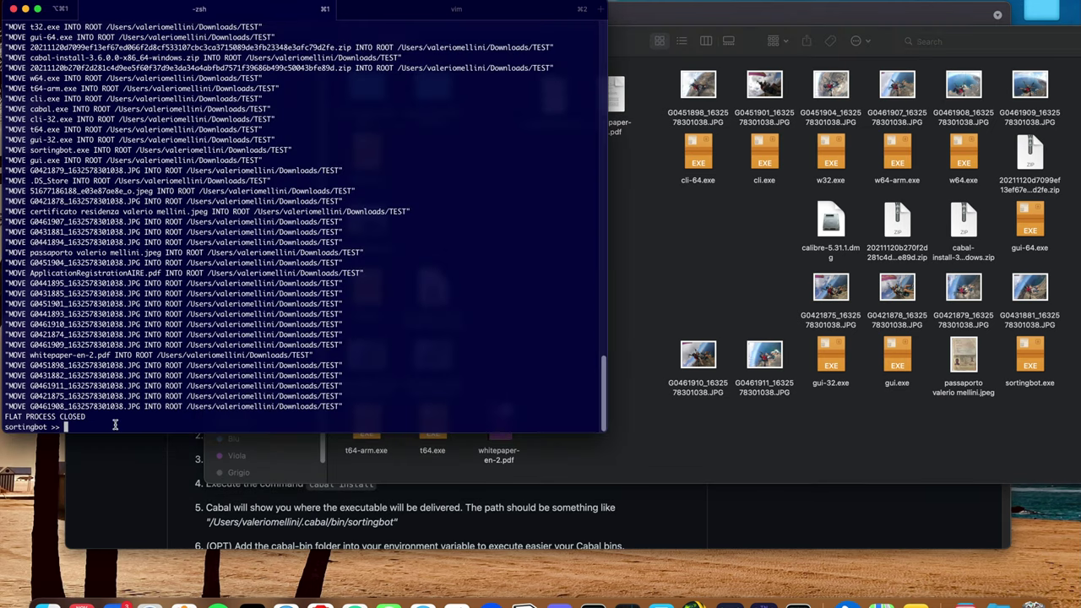
click(118, 429)
key(Up)
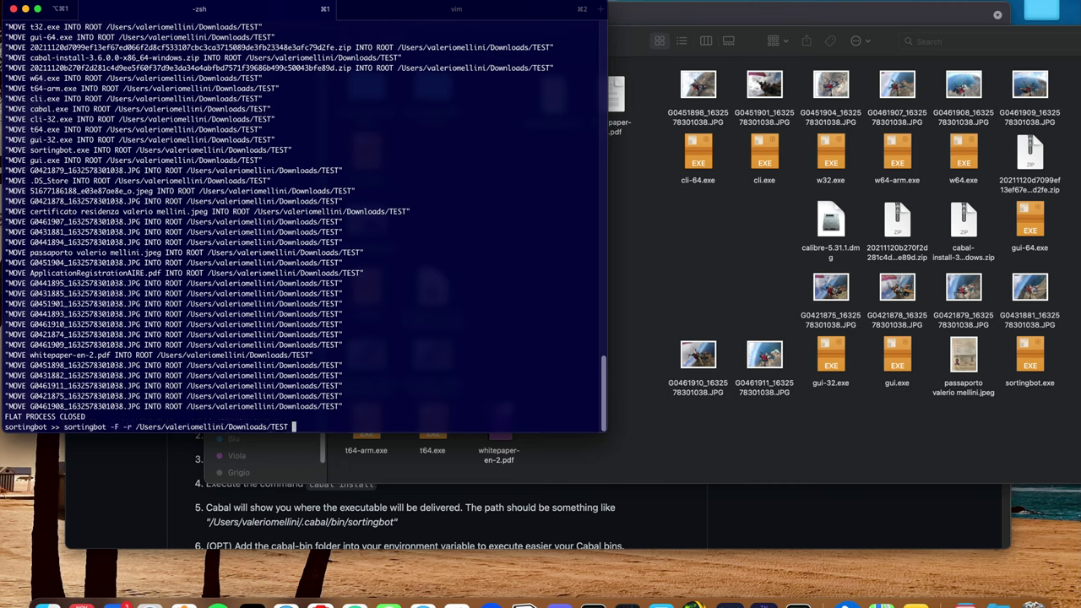
key(Left)
key(Left)
key(Left)
key(Left)
key(Left)
key(Left)
key(Left)
key(Left)
key(Left)
key(Left)
key(Left)
key(Left)
key(Left)
key(Left)
key(Left)
key(Left)
key(Left)
key(Left)
key(Left)
key(Left)
key(Left)
key(Left)
key(Left)
key(Left)
key(Left)
key(Left)
key(Left)
key(Left)
key(Left)
key(Left)
key(Left)
key(Left)
key(Left)
key(Left)
key(Left)
key(Left)
key(Left)
key(BackSpace)
text(O)
key(Return)
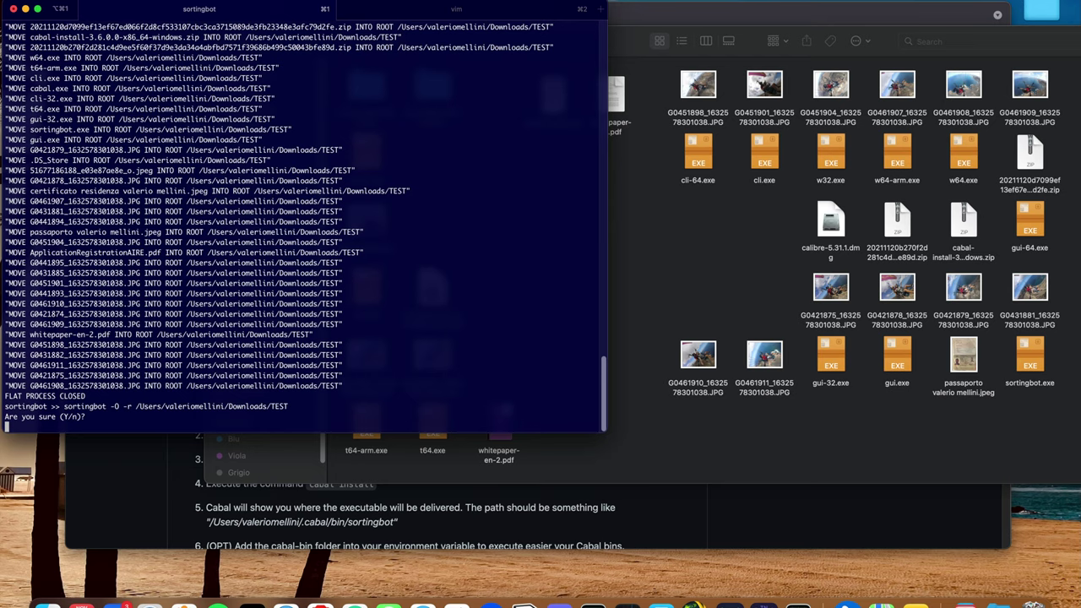
text(y)
key(Return)
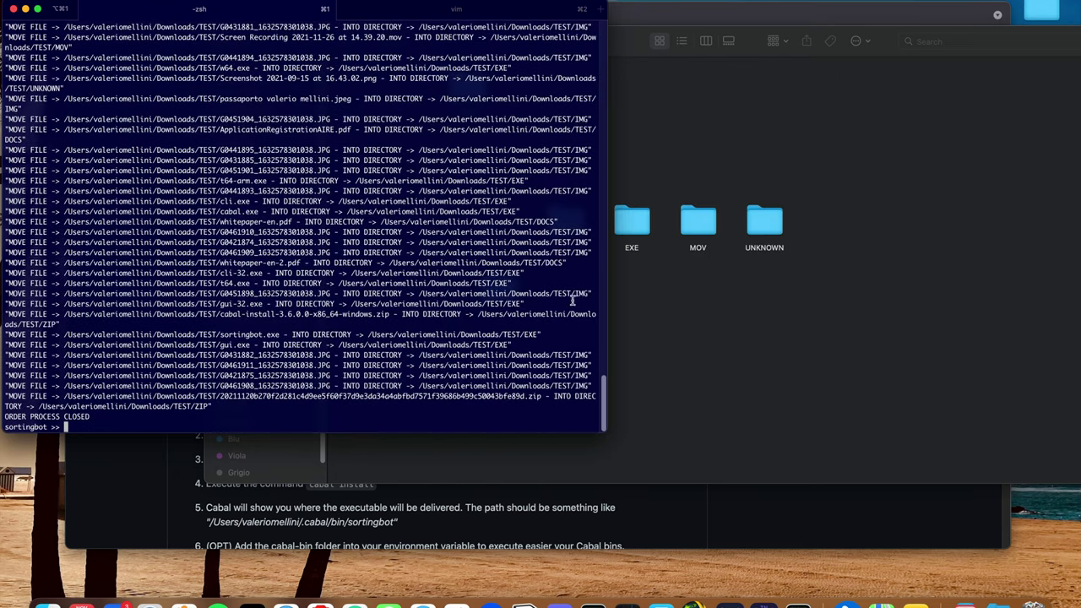
Line up the ZIP, DOCS, EXE, MOV and UNKNOWN folders in one row with IMG in the TEST window
click(863, 245)
drag(500, 291, 405, 97)
drag(493, 190, 813, 256)
drag(697, 221, 655, 99)
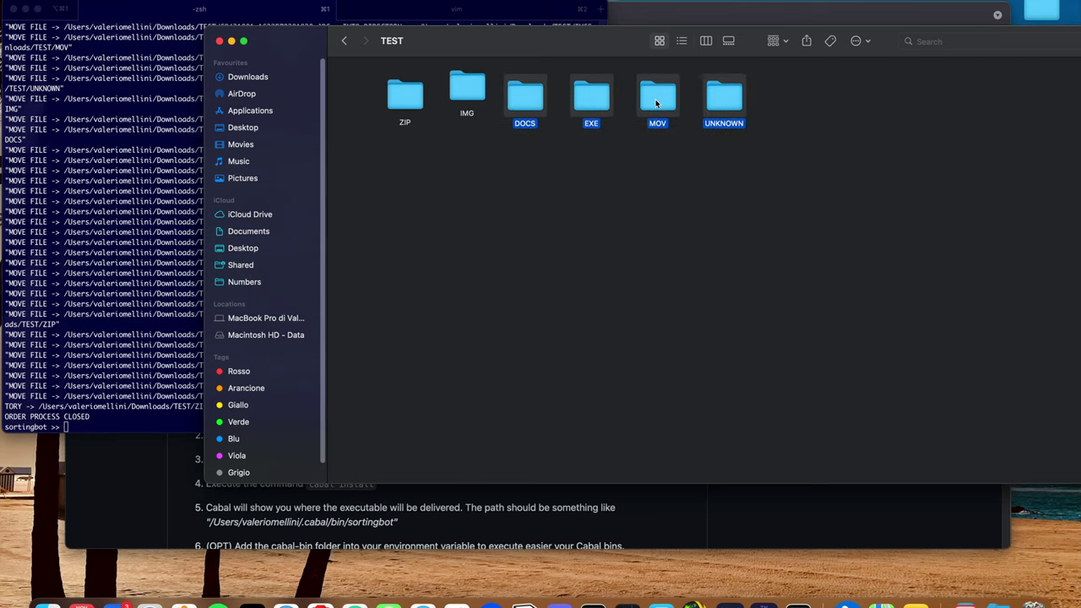
Inspect the contents of the sorted IMG, ZIP and DOCS folders, and finish in IMG
double_click(467, 92)
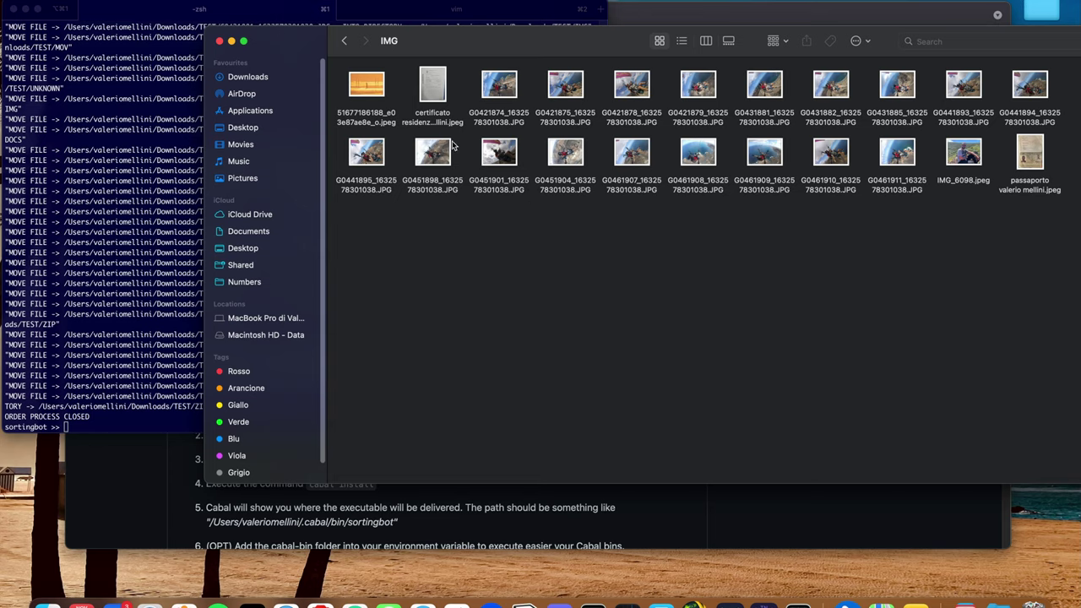
click(343, 43)
click(406, 95)
double_click(406, 94)
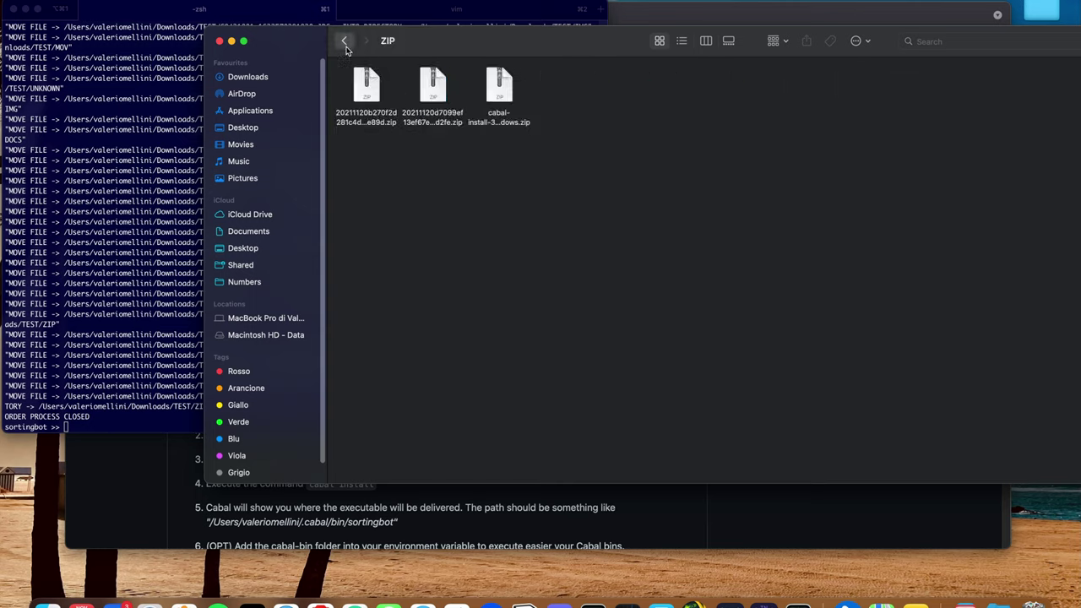
click(343, 41)
double_click(526, 100)
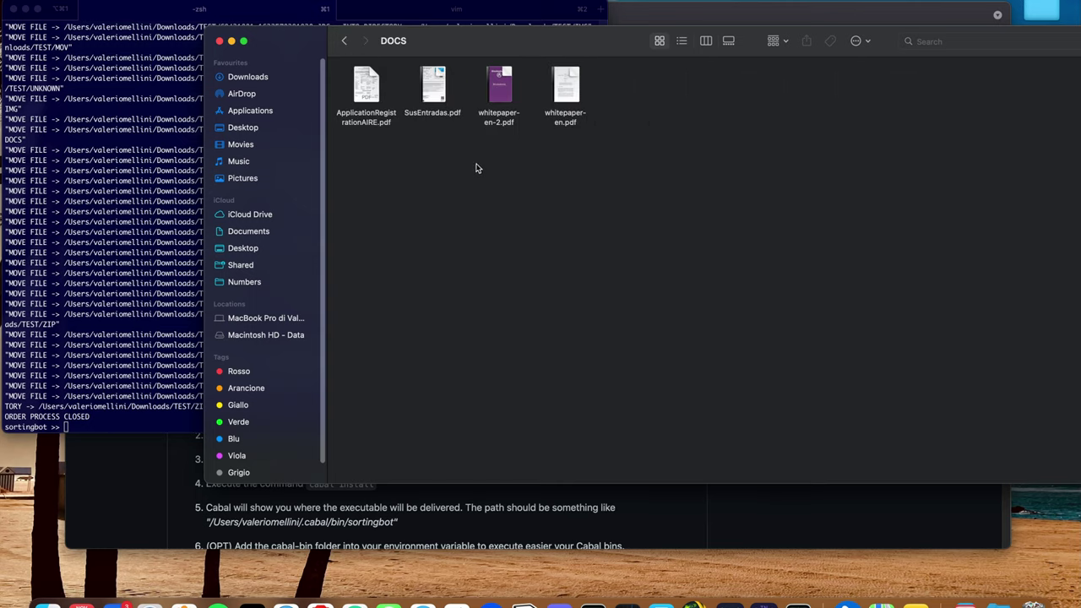
click(344, 40)
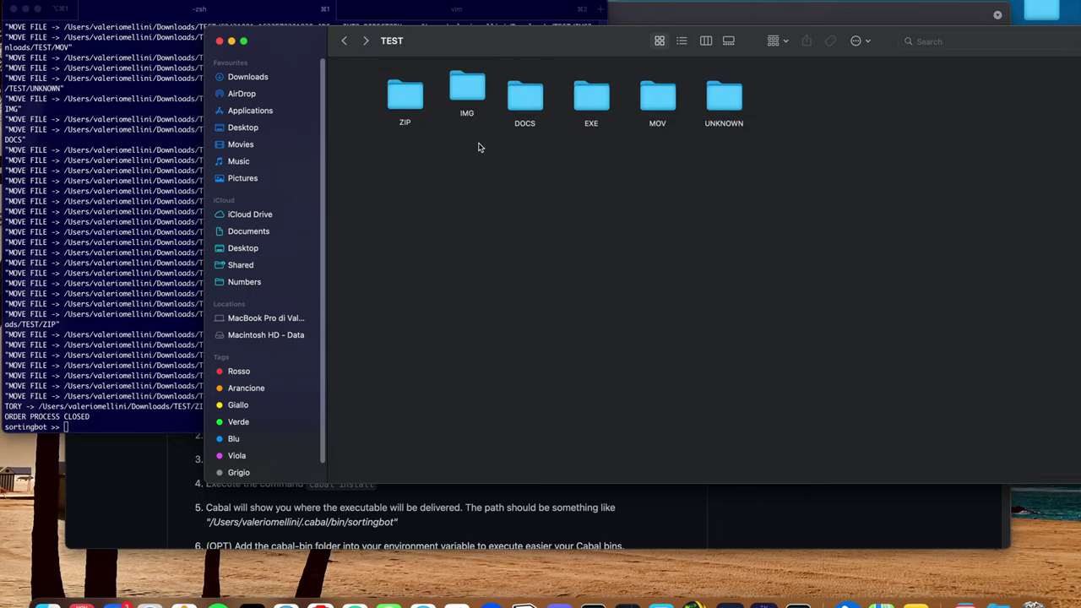
double_click(470, 94)
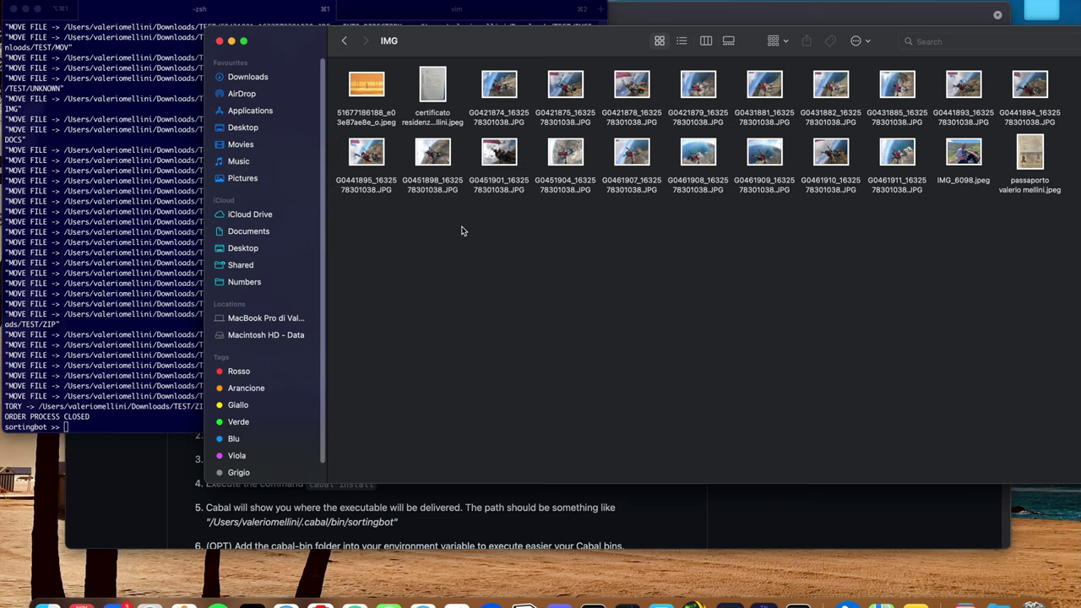
Clear the terminal and run sortingbot --help
click(123, 423)
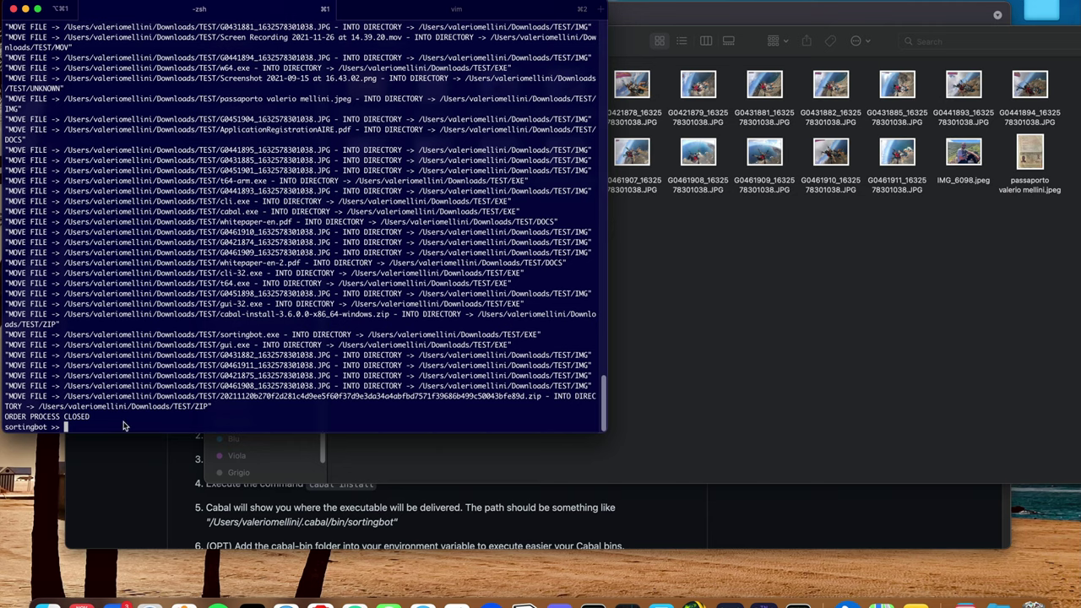
text(sorting)
key(ctrl+l)
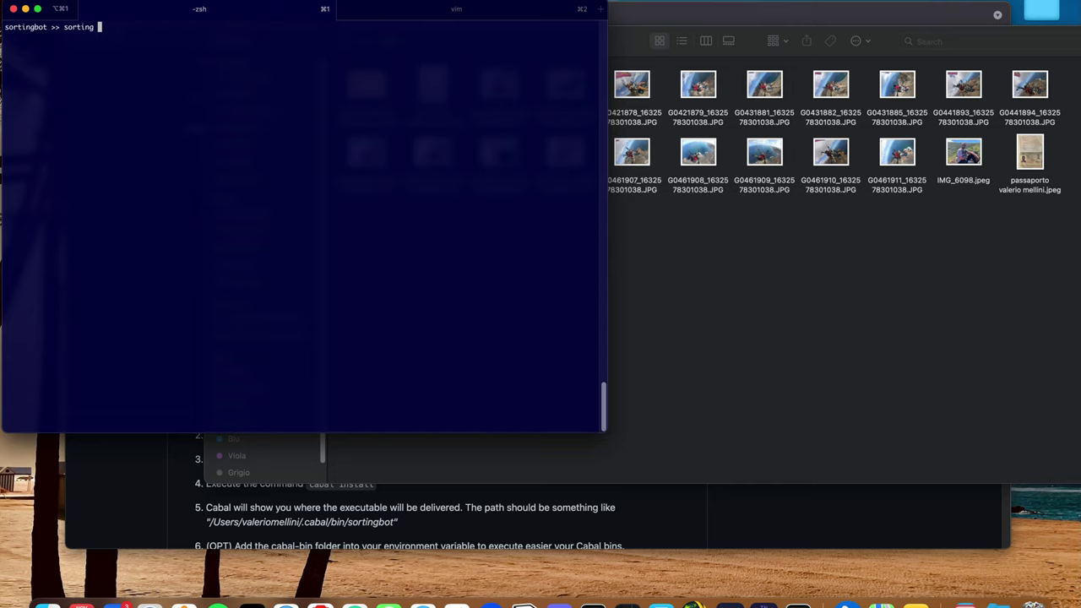
text(--help)
key(Left)
key(Left)
key(Left)
key(Left)
key(Left)
key(Left)
key(Left)
text(bot)
key(Return)
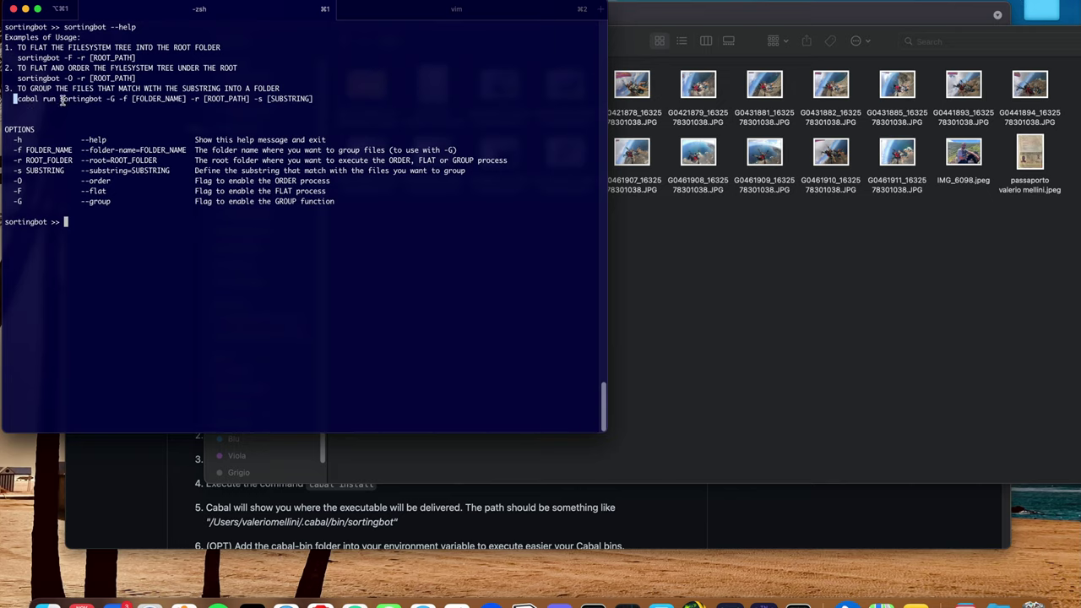
Review the help example for grouping files by substring, including its -G, -f, -r and -s arguments
drag(61, 99, 103, 99)
click(110, 99)
drag(119, 99, 315, 100)
click(192, 100)
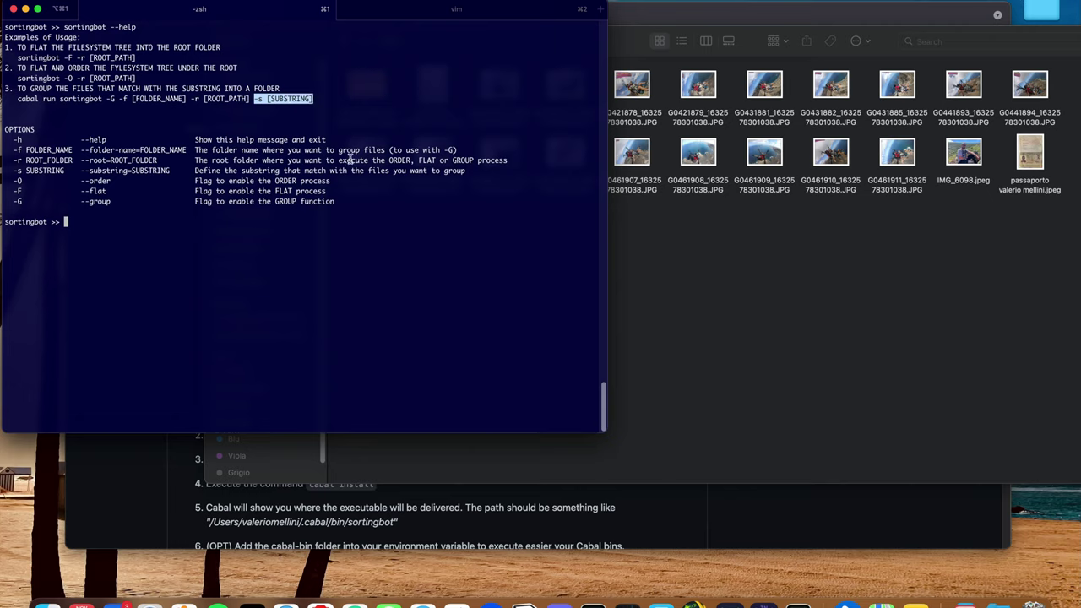
click(183, 237)
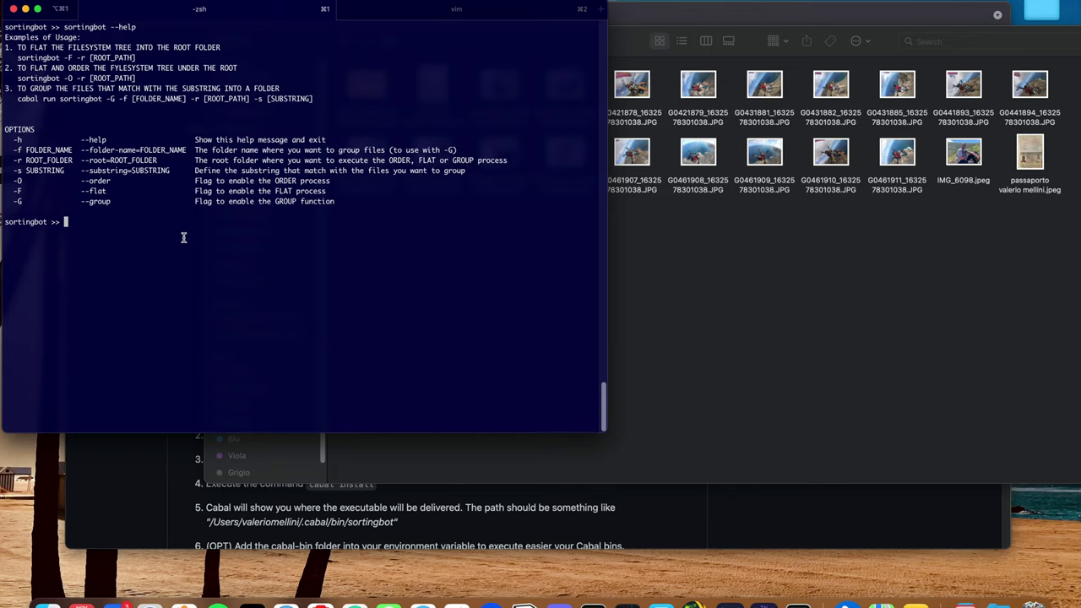
Compose the command sortingbot -G parapendio -r followed by the path of the IMG folder inside TEST
text(sortingbot)
drag(14, 99, 318, 99)
click(134, 224)
text(sortingbot -G parapendio)
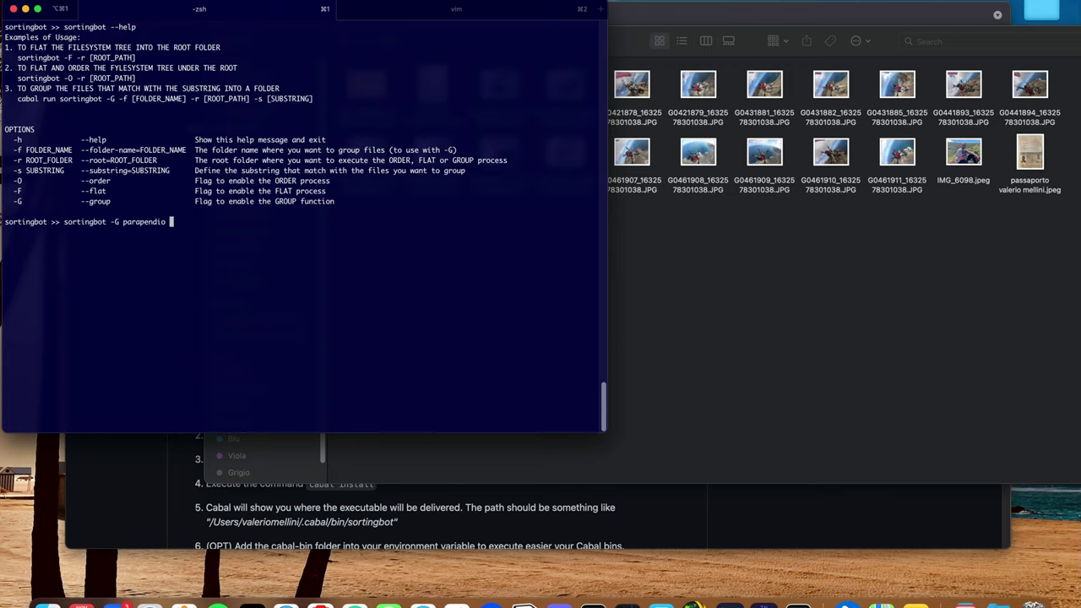
text( -r)
click(667, 249)
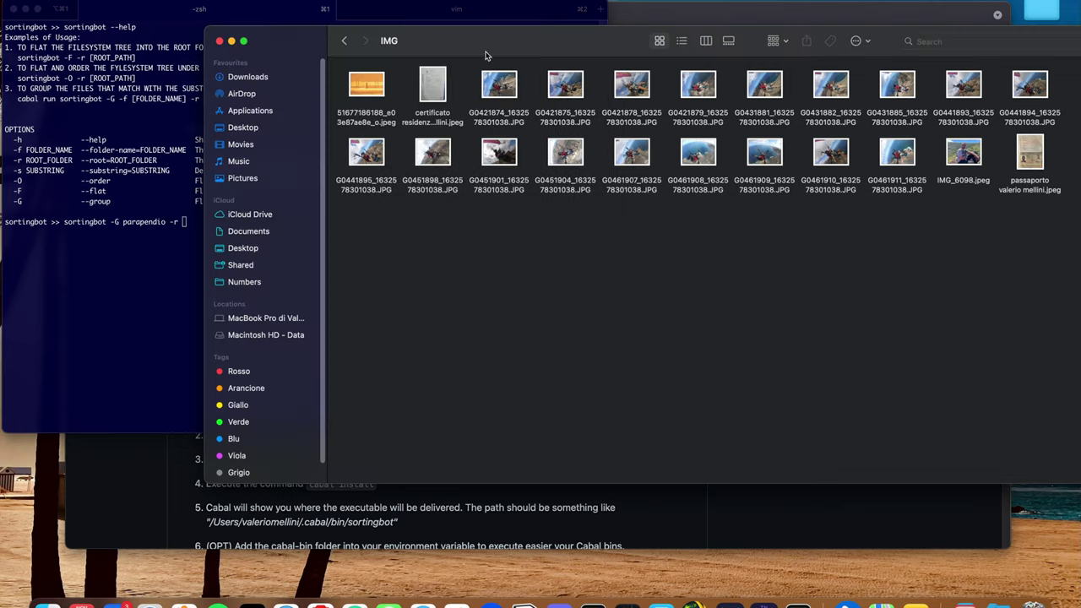
mouse_move(397, 44)
drag(387, 42, 496, 40)
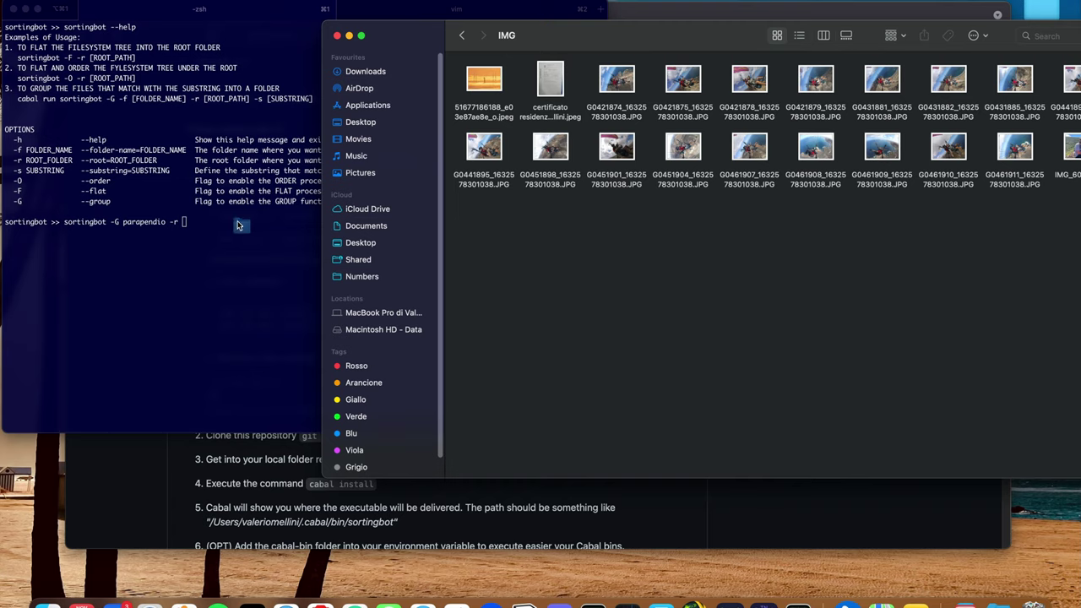
drag(238, 225, 239, 226)
click(268, 243)
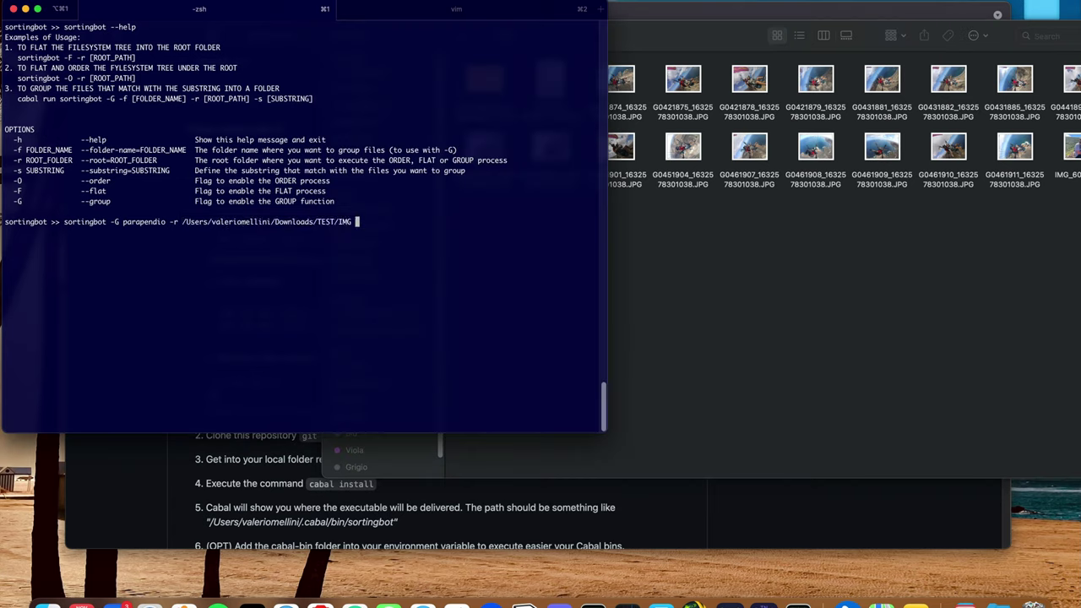
Complete the group command with -s GO, run it and confirm with y
text(-s)
click(781, 226)
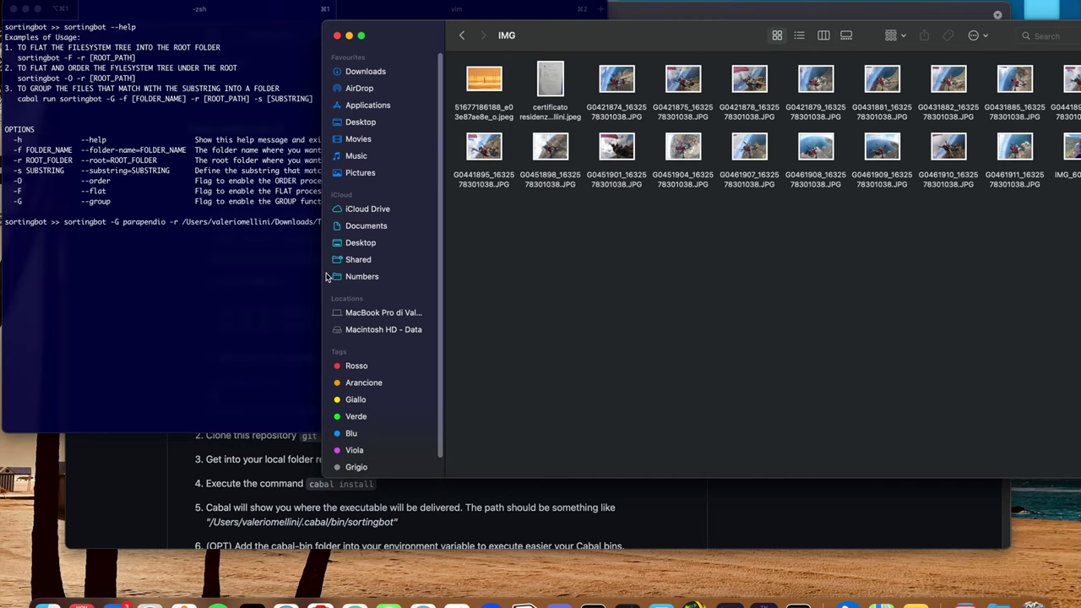
click(296, 254)
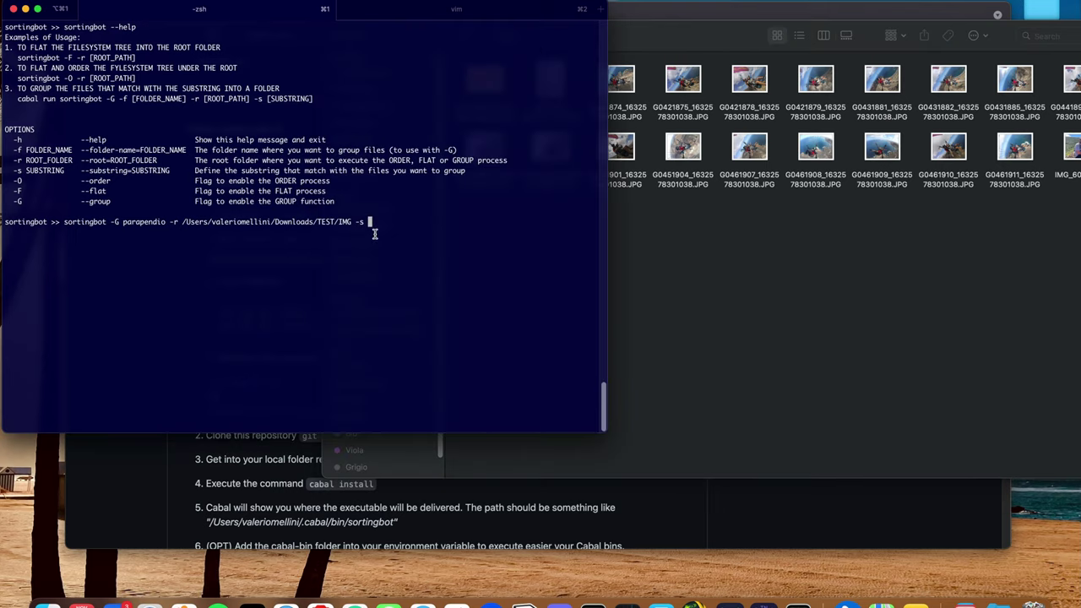
text(G0)
key(Return)
text(y)
key(Return)
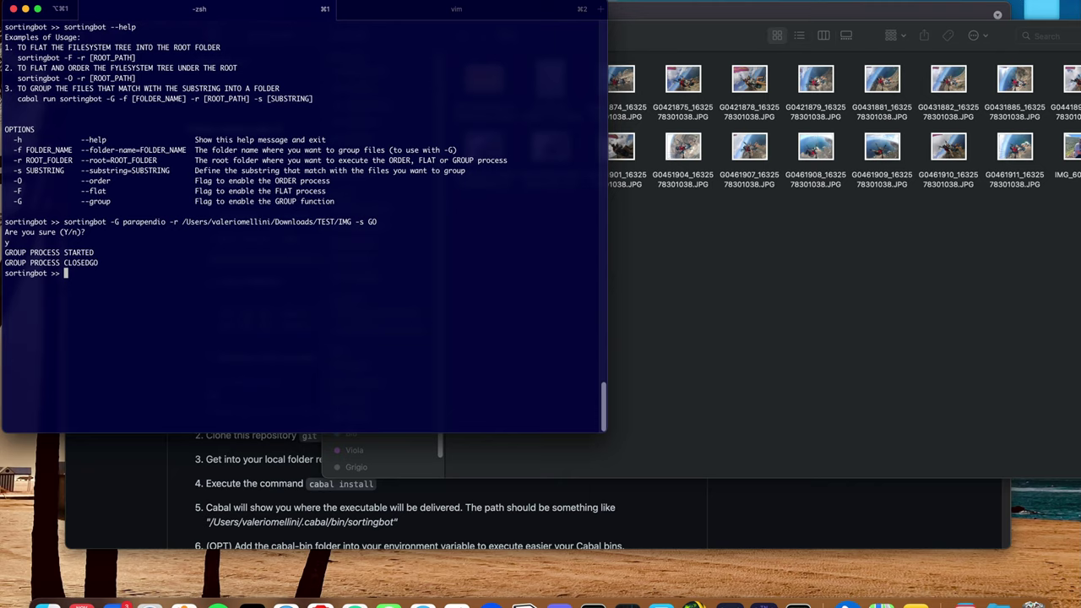
Rerun the group command on the IMG folder with -s G0 and confirm with y
key(Up)
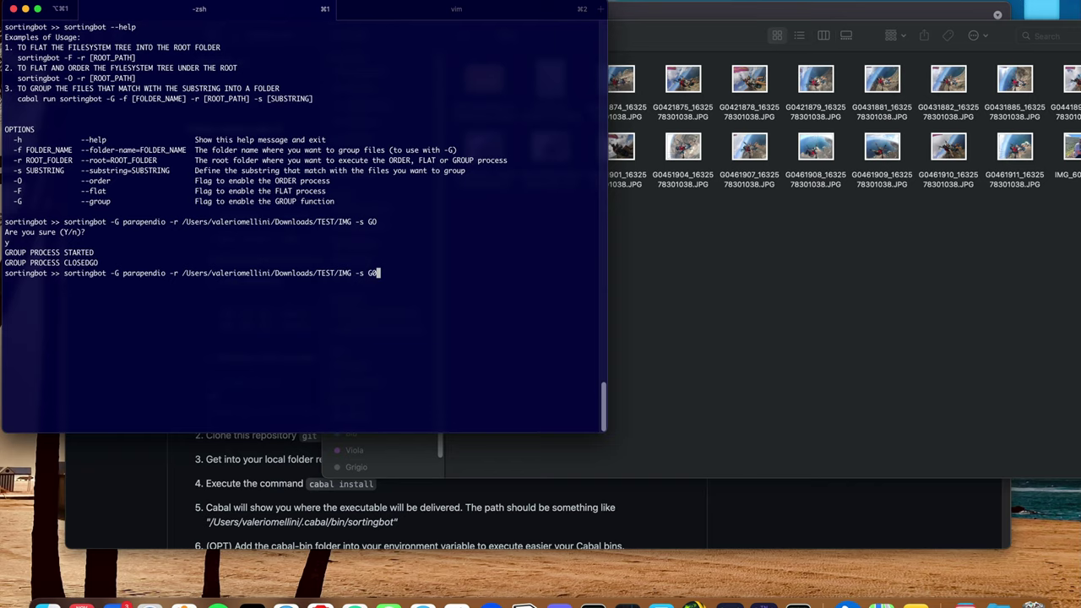
key(Return)
text(y)
key(Return)
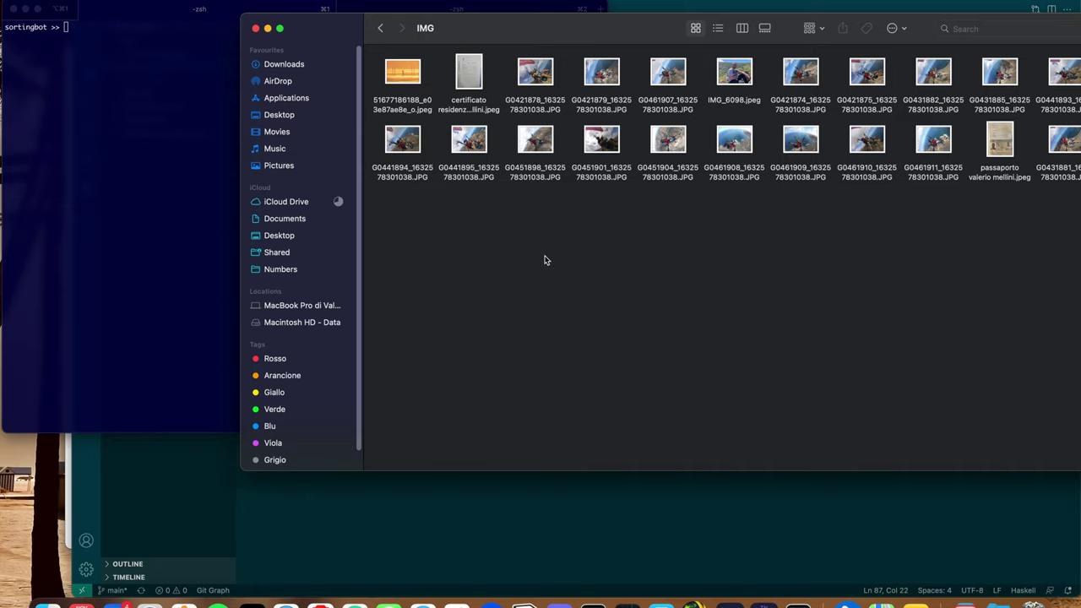
Recall the earlier sortingbot -G command from the terminal history
click(116, 206)
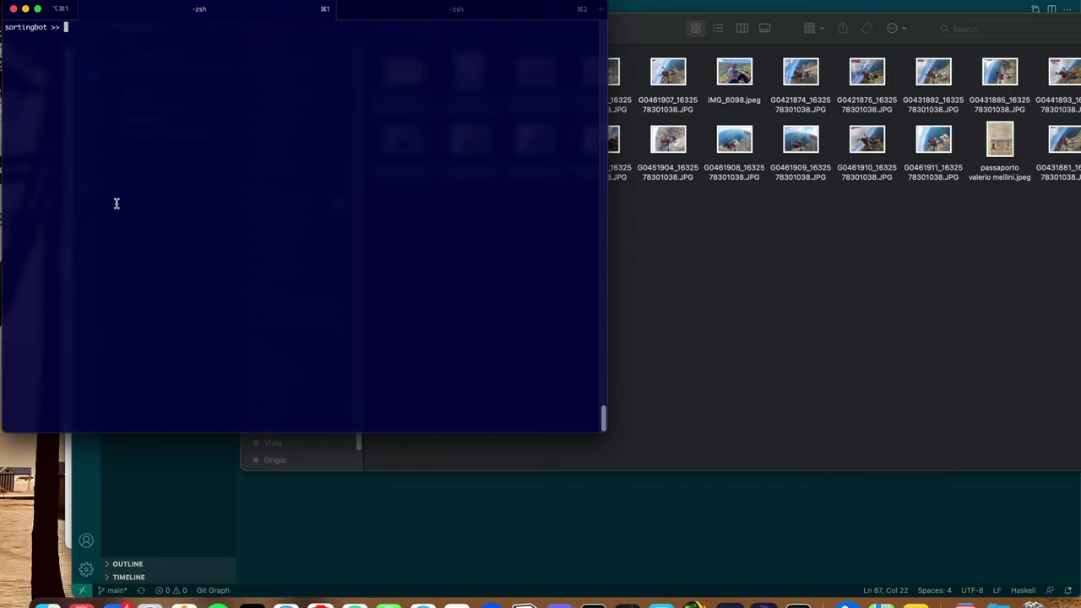
key(Up)
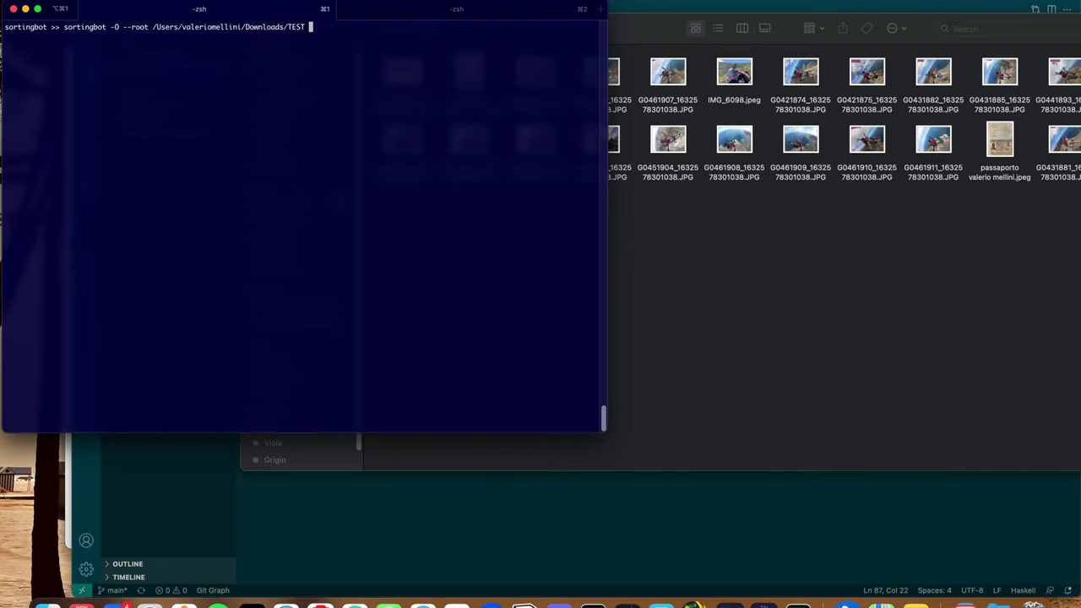
key(BackSpace)
key(BackSpace)
text(T)
key(Up)
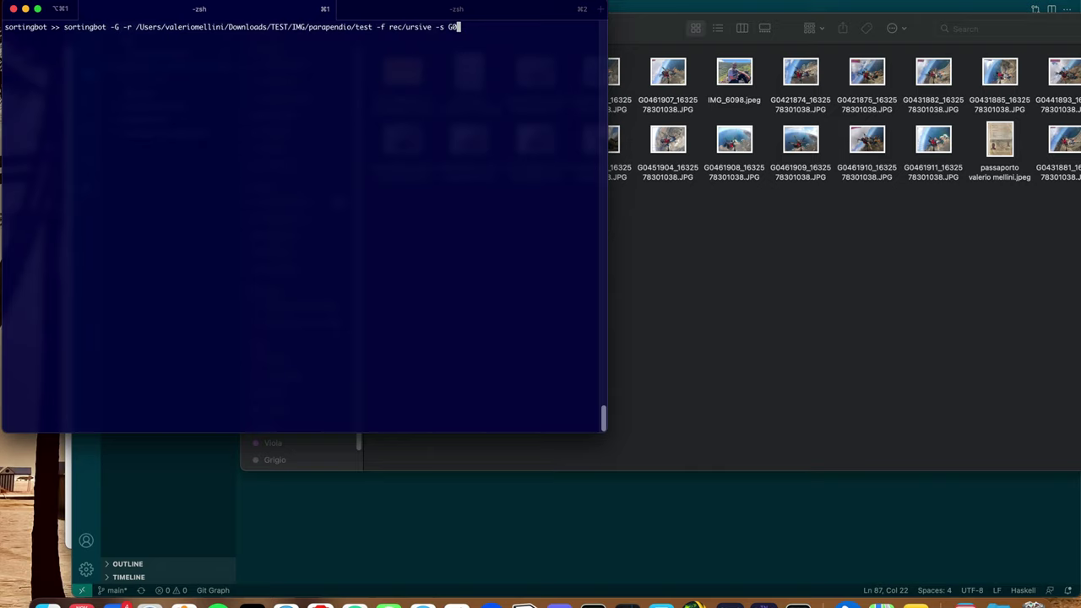
Strip the recalled command down to sortingbot -G -r and run it
key(BackSpace)
drag(135, 27, 400, 38)
click(400, 38)
text(0)
key(Left)
key(Left)
key(Left)
key(Left)
key(Left)
key(Right)
key(Right)
key(Right)
key(Right)
key(Right)
key(BackSpace)
key(BackSpace)
key(BackSpace)
key(BackSpace)
key(BackSpace)
key(BackSpace)
key(BackSpace)
key(BackSpace)
key(BackSpace)
key(BackSpace)
key(BackSpace)
key(BackSpace)
key(BackSpace)
key(BackSpace)
key(BackSpace)
key(BackSpace)
key(BackSpace)
key(BackSpace)
key(BackSpace)
key(BackSpace)
key(BackSpace)
key(BackSpace)
key(BackSpace)
key(BackSpace)
key(BackSpace)
key(BackSpace)
key(BackSpace)
key(BackSpace)
key(BackSpace)
key(BackSpace)
key(BackSpace)
key(BackSpace)
key(BackSpace)
key(BackSpace)
key(BackSpace)
key(BackSpace)
key(BackSpace)
key(BackSpace)
key(BackSpace)
key(BackSpace)
key(BackSpace)
key(BackSpace)
key(BackSpace)
key(BackSpace)
key(BackSpace)
key(BackSpace)
key(BackSpace)
key(BackSpace)
key(BackSpace)
key(BackSpace)
key(BackSpace)
key(BackSpace)
key(BackSpace)
key(BackSpace)
key(BackSpace)
key(BackSpace)
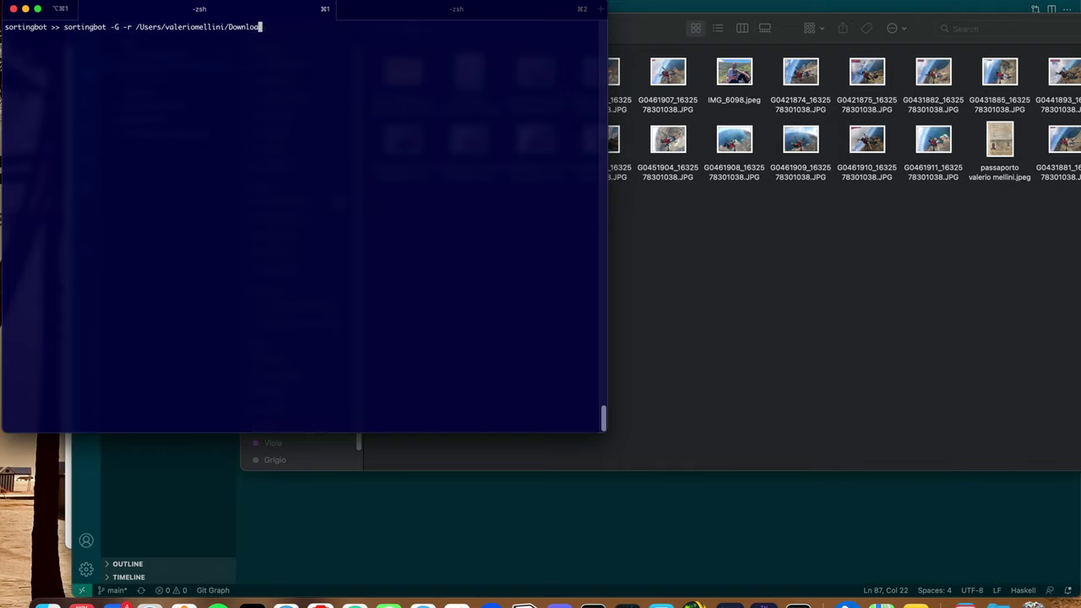
key(BackSpace)
key(BackSpace)
key(BackSpace)
key(BackSpace)
key(BackSpace)
key(BackSpace)
key(BackSpace)
key(BackSpace)
key(BackSpace)
key(BackSpace)
key(BackSpace)
key(BackSpace)
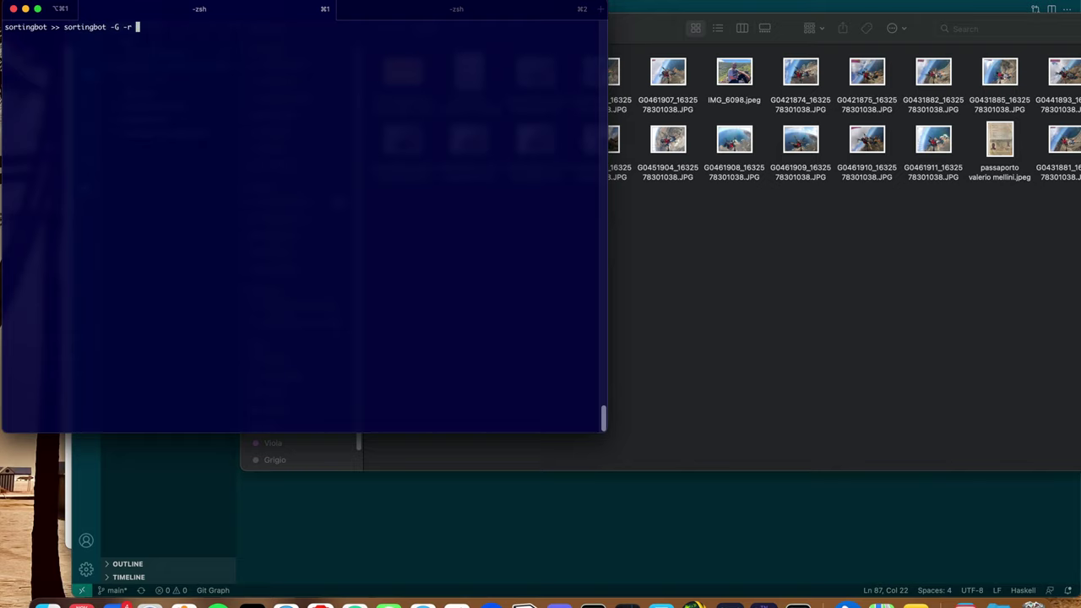
key(Return)
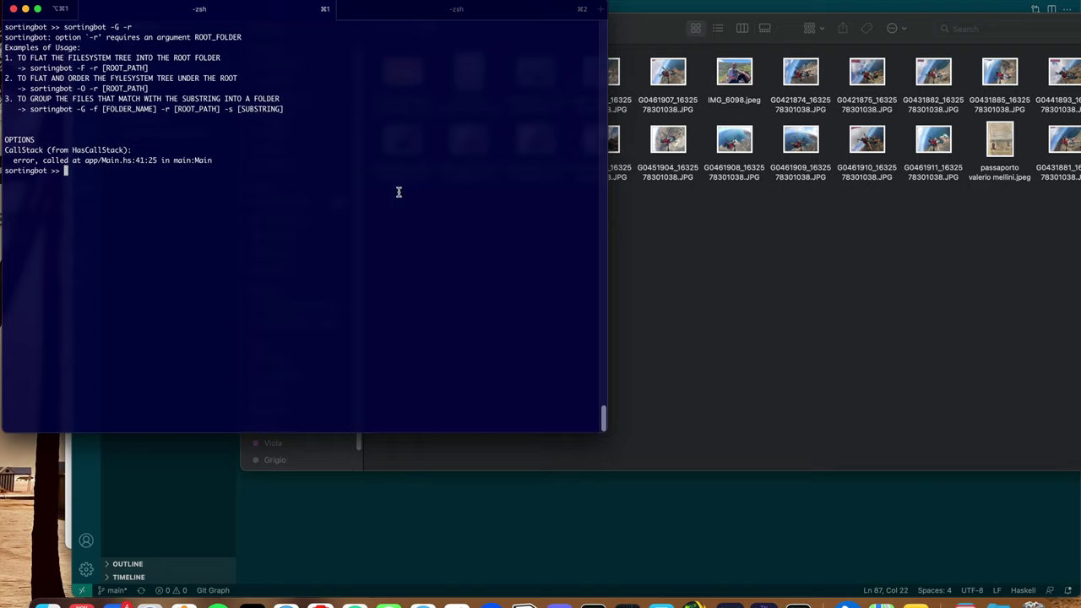
Compose the command sortingbot -G -r followed by the path of the IMG folder inside TEST
triple_click(178, 185)
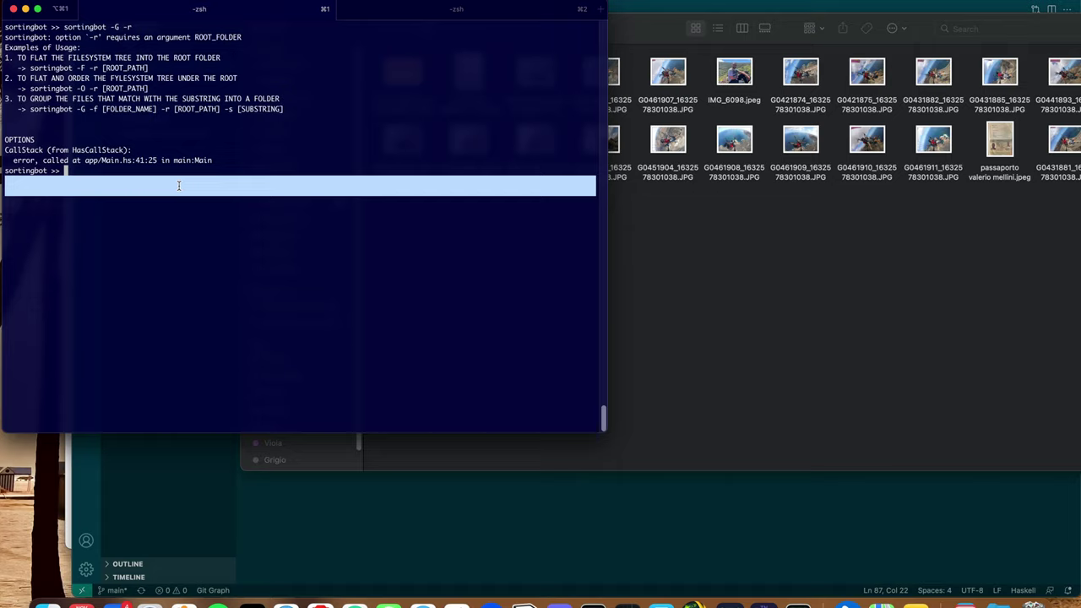
text(sorting)
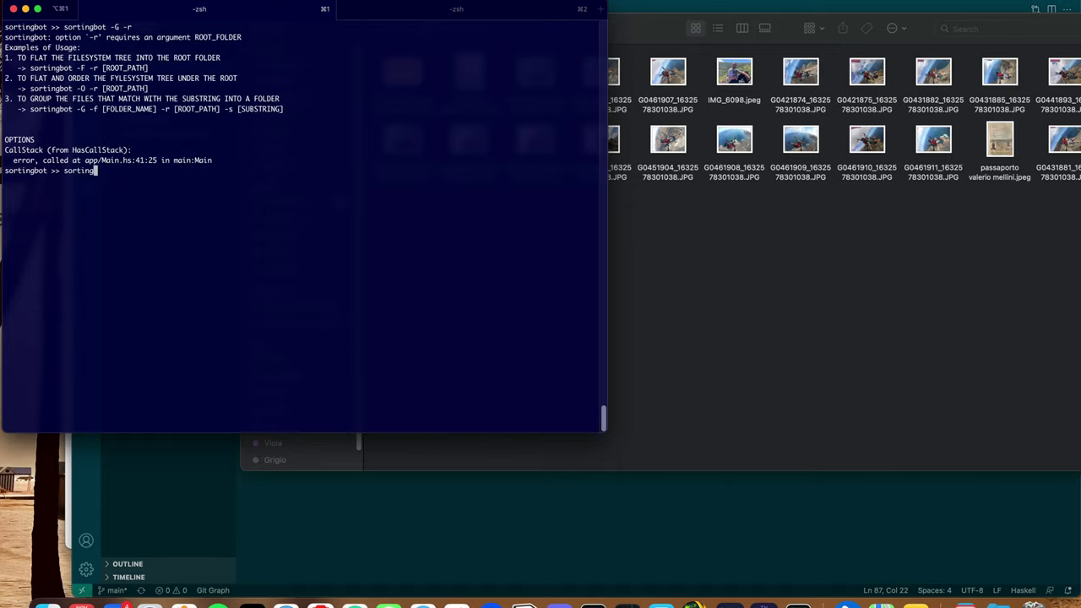
text(bot -G -r)
click(843, 354)
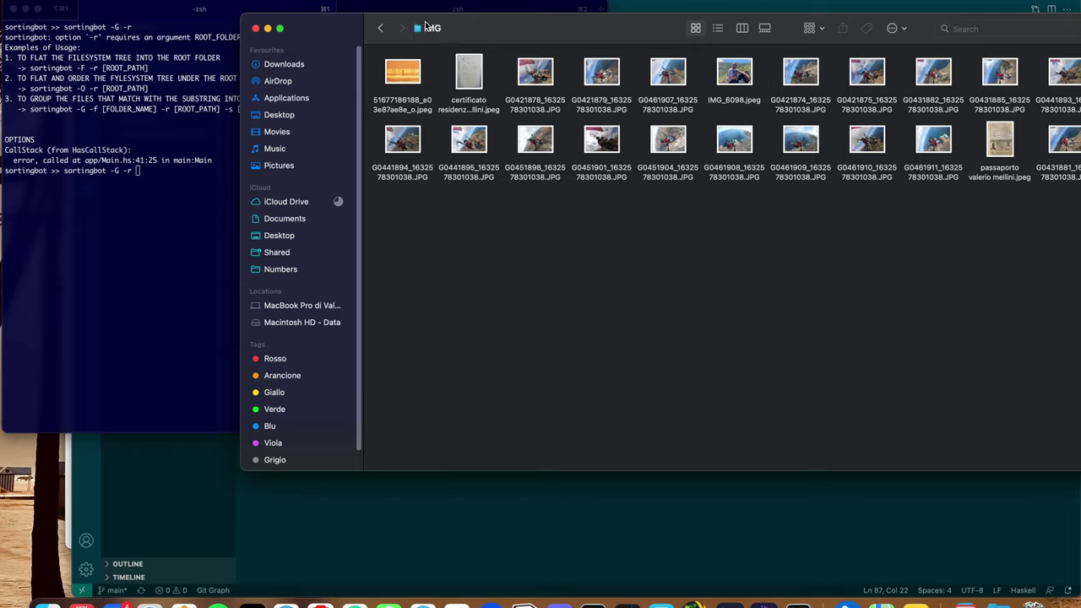
drag(422, 28, 168, 185)
click(175, 206)
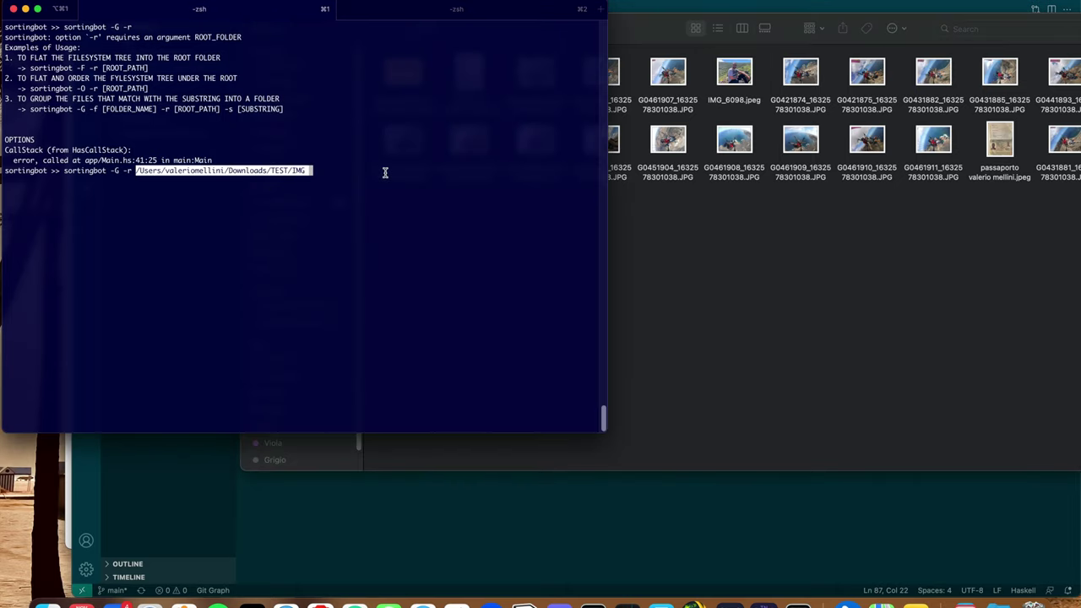
Complete the group command with -f parapendio -s G0, run it and confirm with y
text(-)
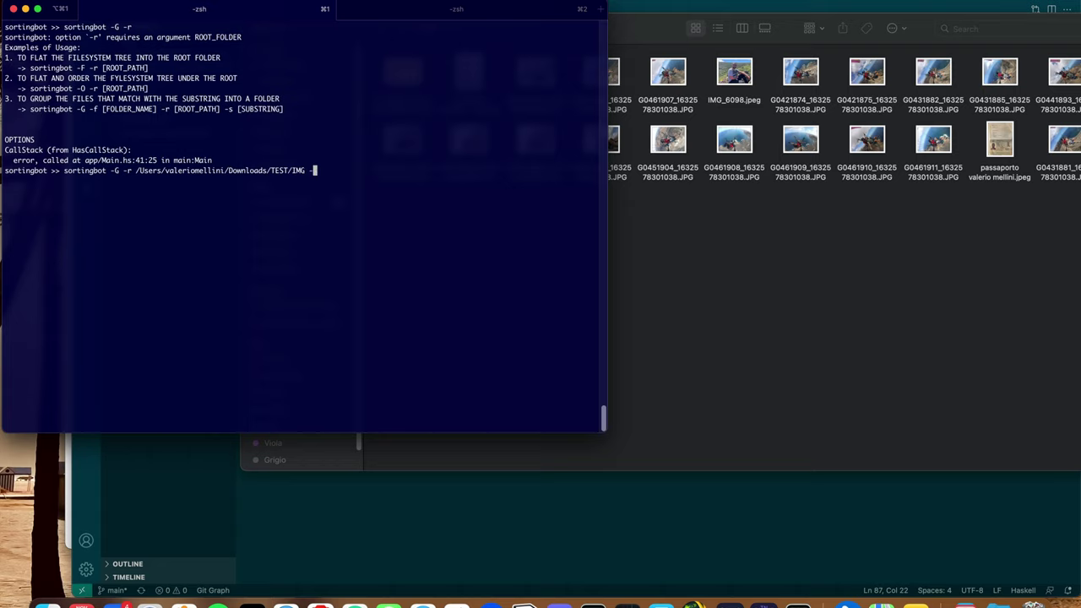
text(f parapo)
key(BackSpace)
text(endio )
text(-)
text(r)
key(BackSpace)
key(BackSpace)
text(s G0)
key(Return)
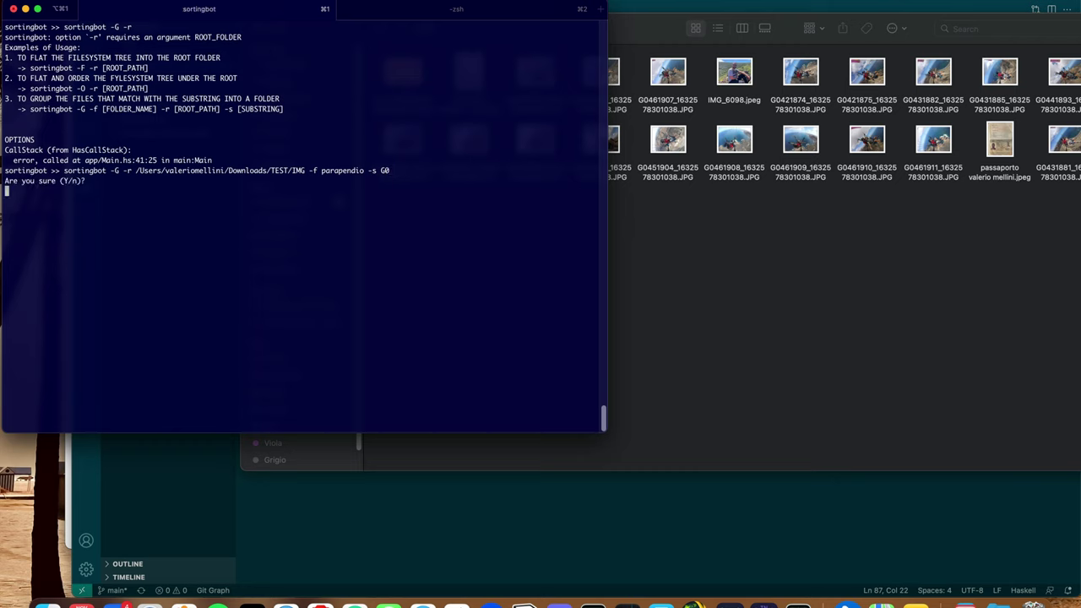
text(y)
key(Return)
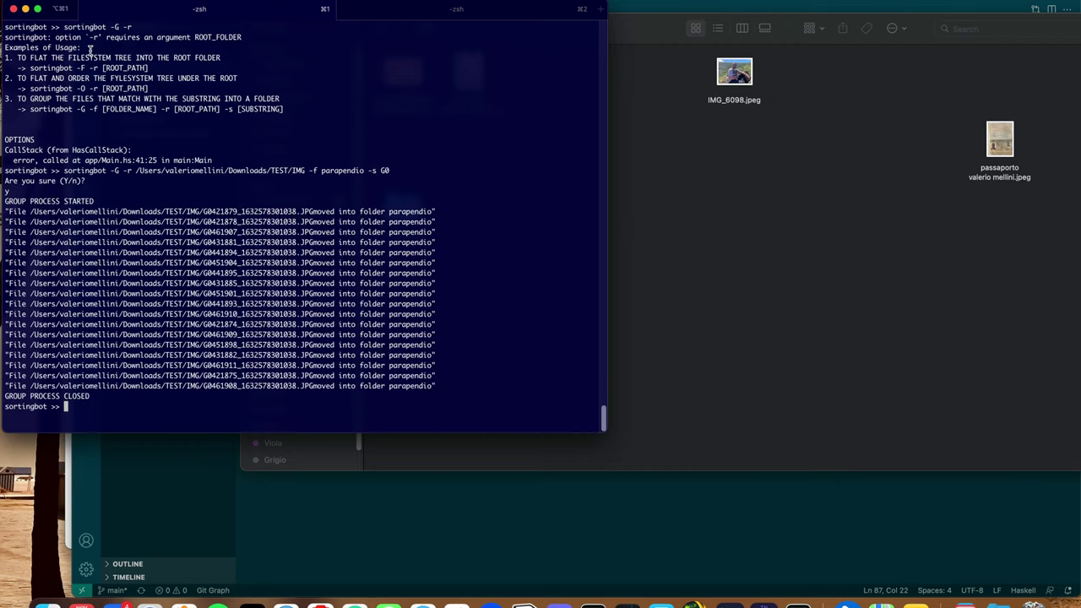
Highlight the moved-file lines in the terminal output and check the contents of the parapendio folder in Finder
drag(9, 209, 425, 386)
click(775, 276)
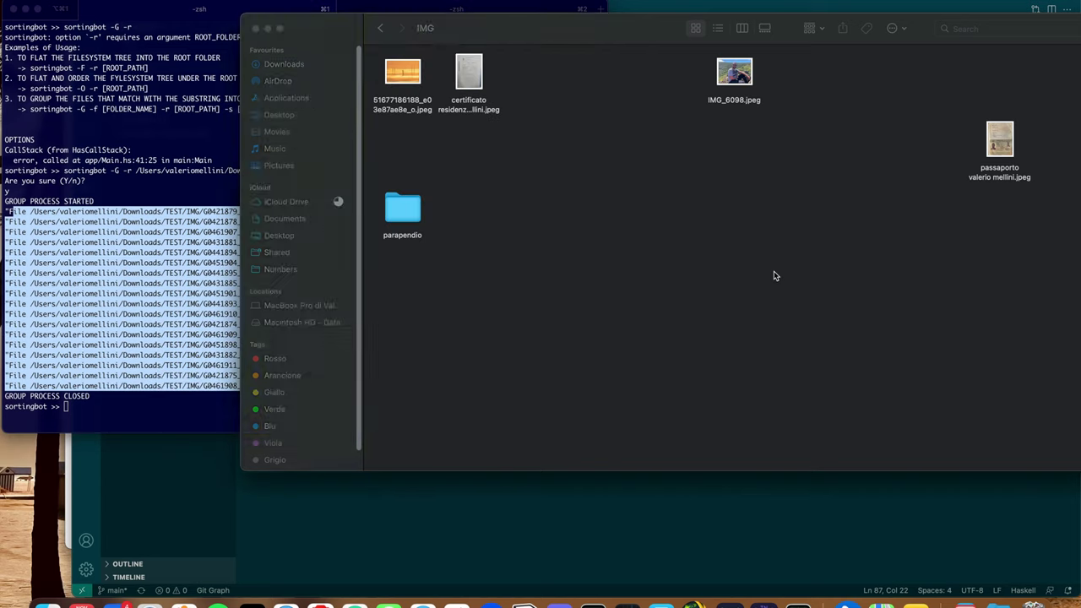
double_click(403, 211)
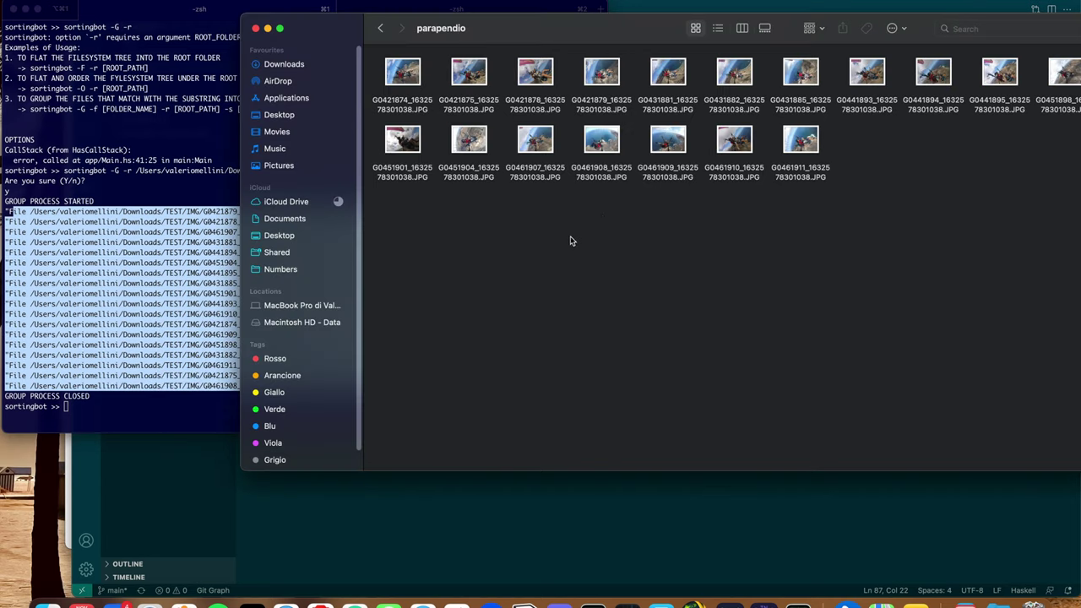
key(super+bracketleft)
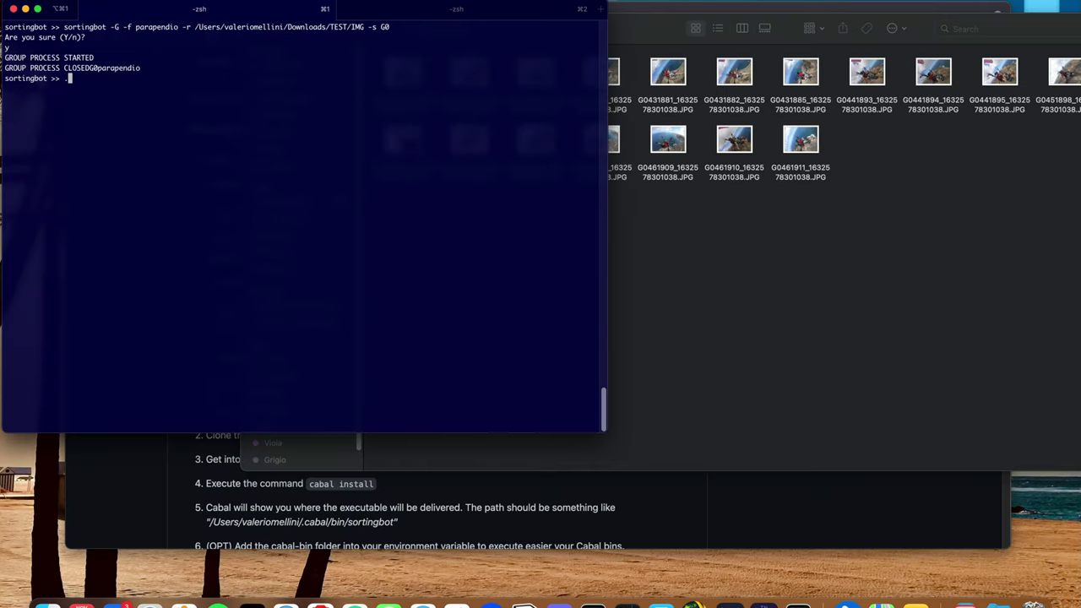
Run code ./ to open the project in Visual Studio Code and open Main.hs from the app folder
text(code ./)
key(Return)
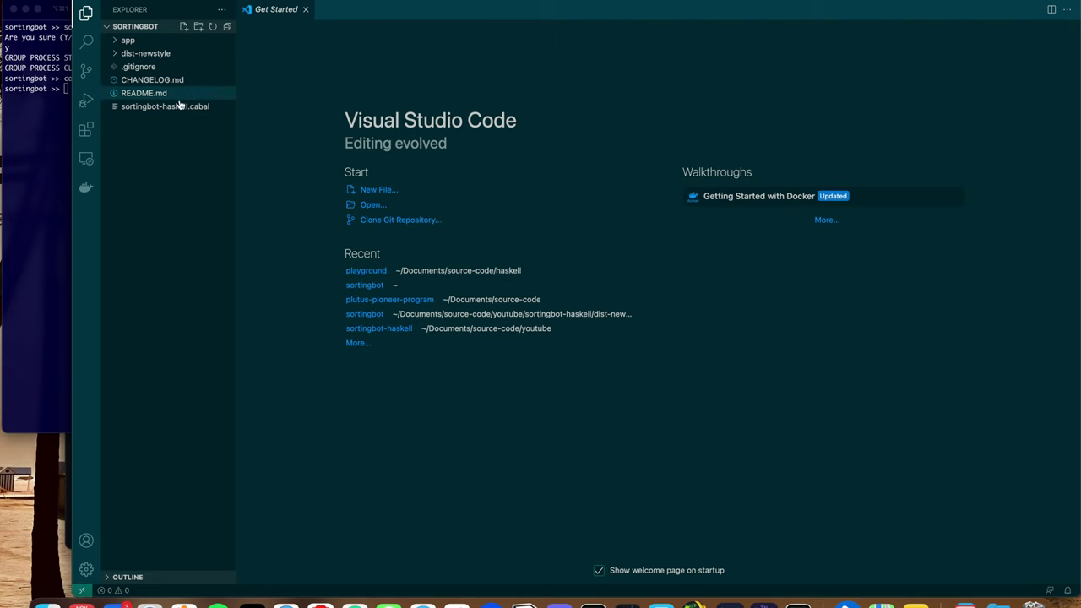
click(127, 39)
click(139, 67)
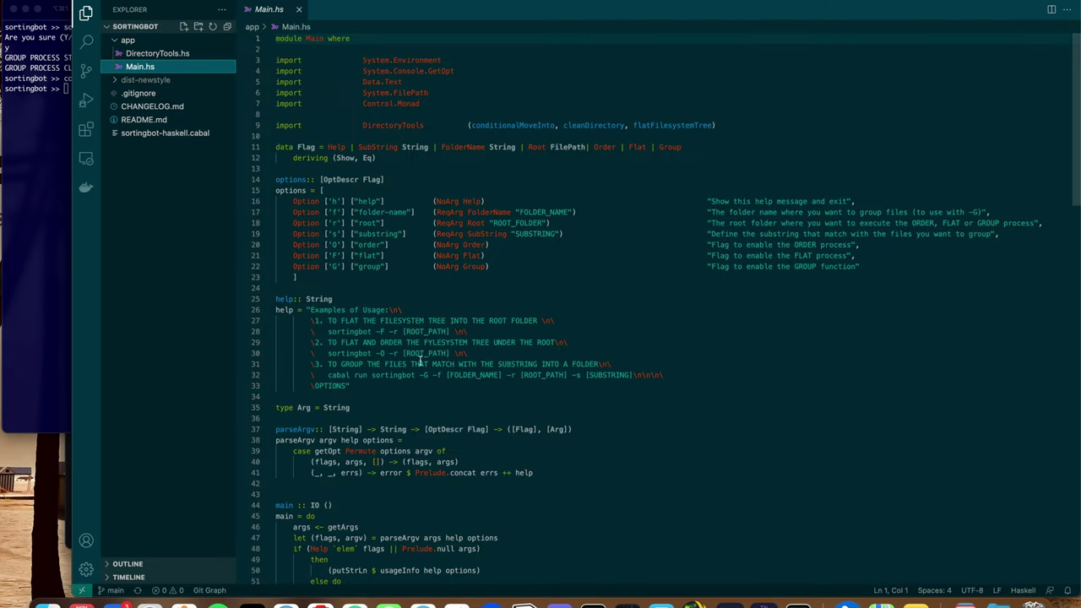
Examine the option definitions, help text, main function and flag helper functions in Main.hs
scroll(480, 470, down, 2)
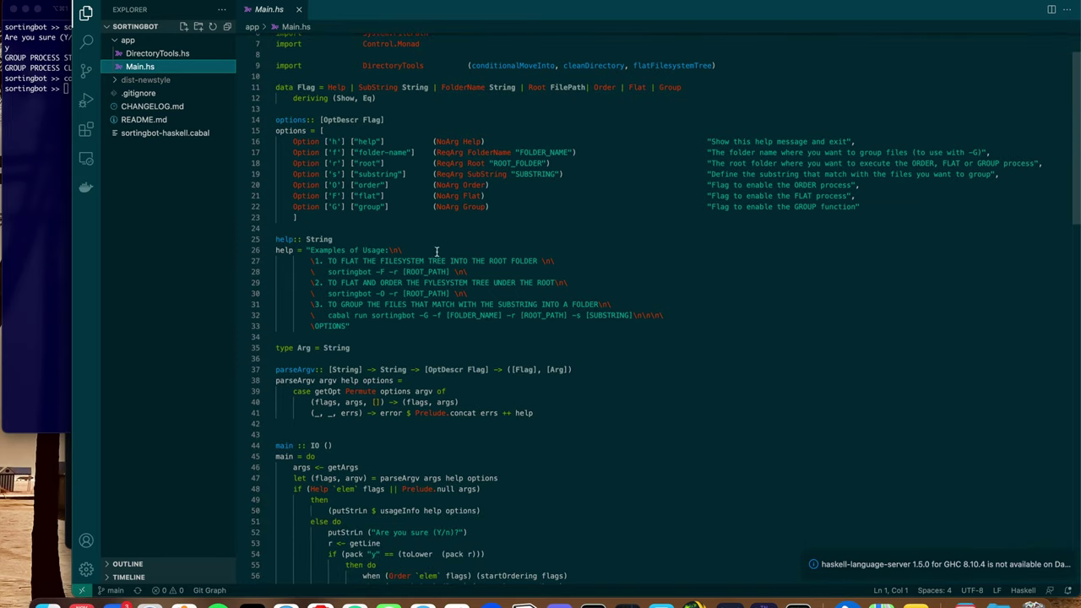
drag(356, 325, 264, 139)
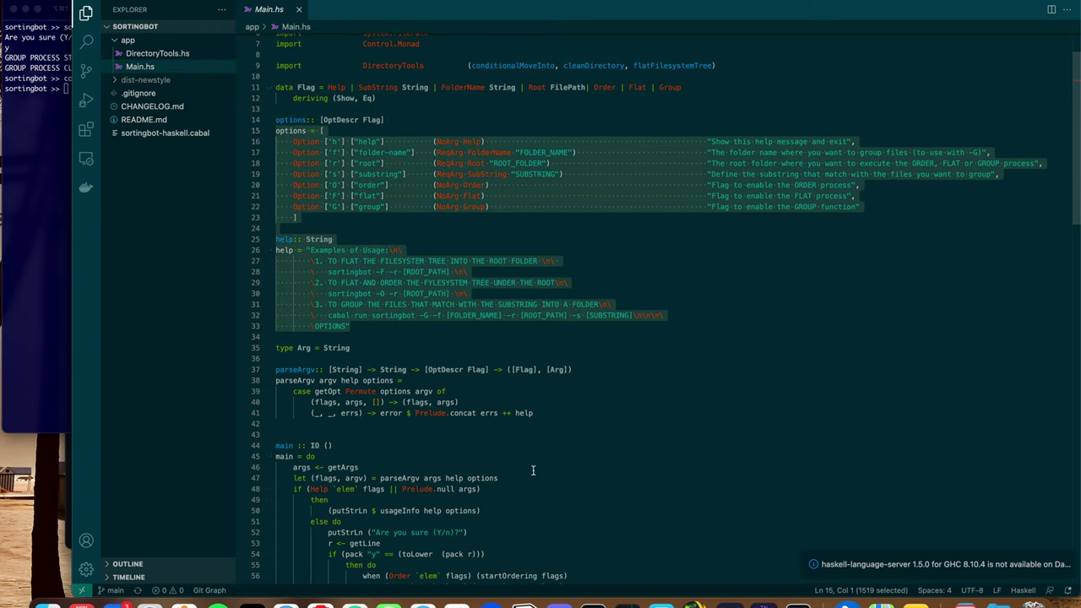
scroll(534, 471, down, 2)
scroll(405, 509, down, 4)
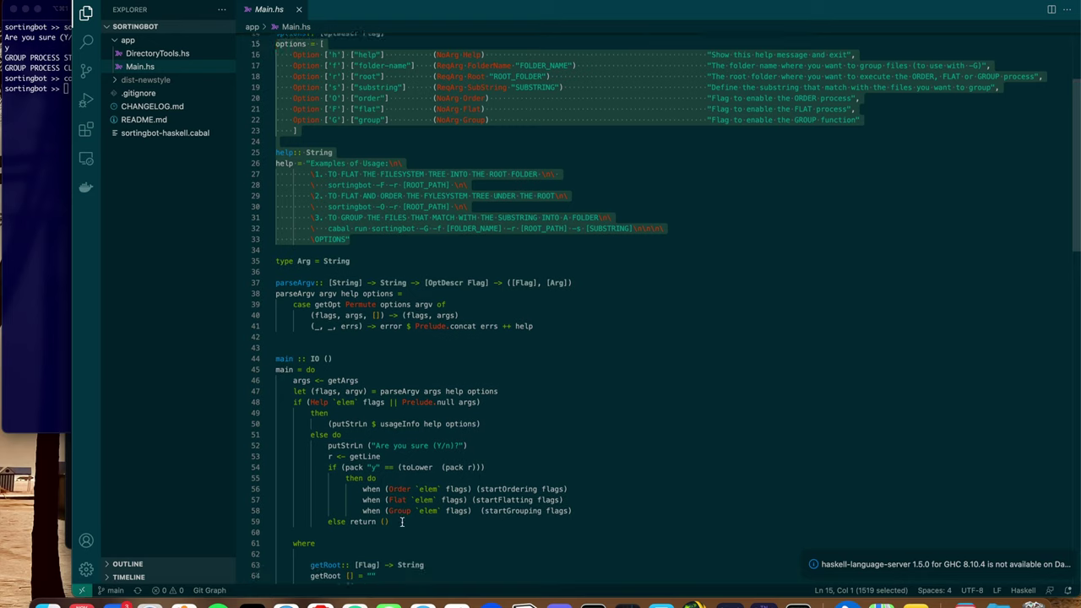
scroll(459, 515, down, 2)
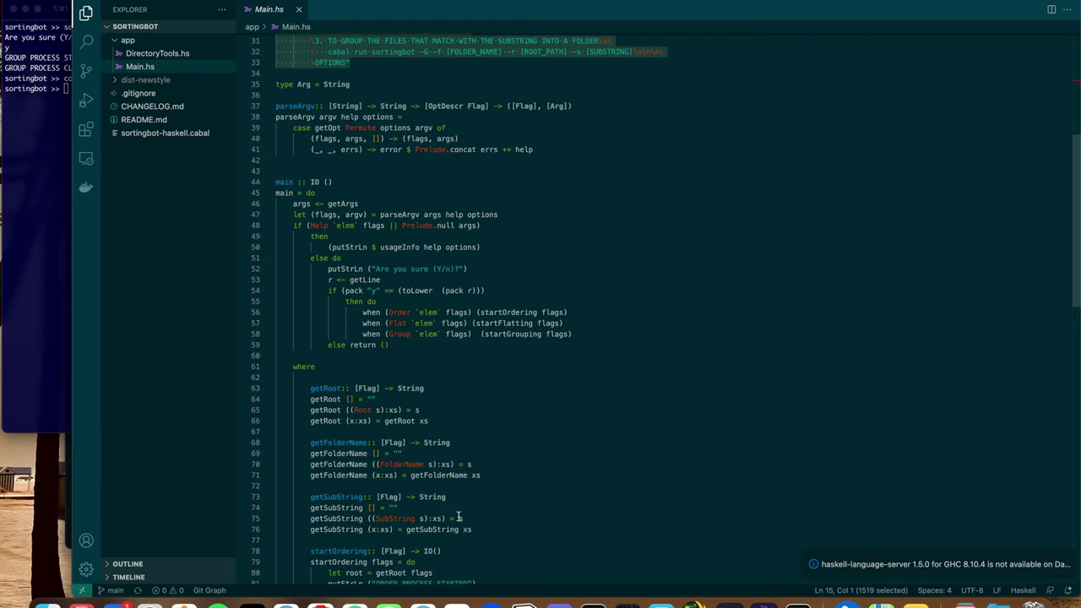
scroll(463, 517, down, 4)
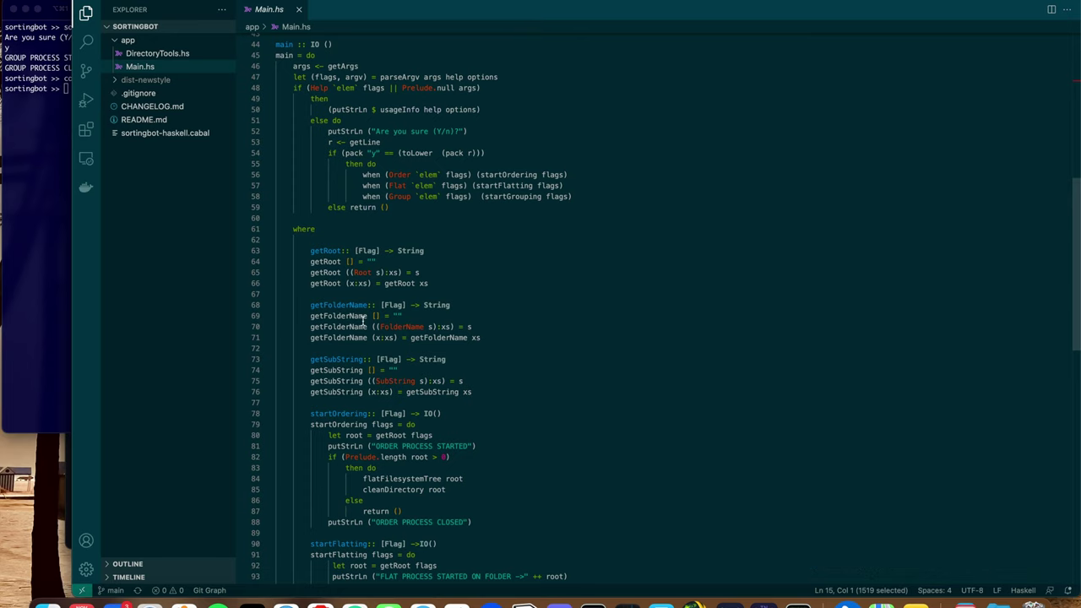
scroll(495, 381, up, 1)
scroll(495, 381, up, 3)
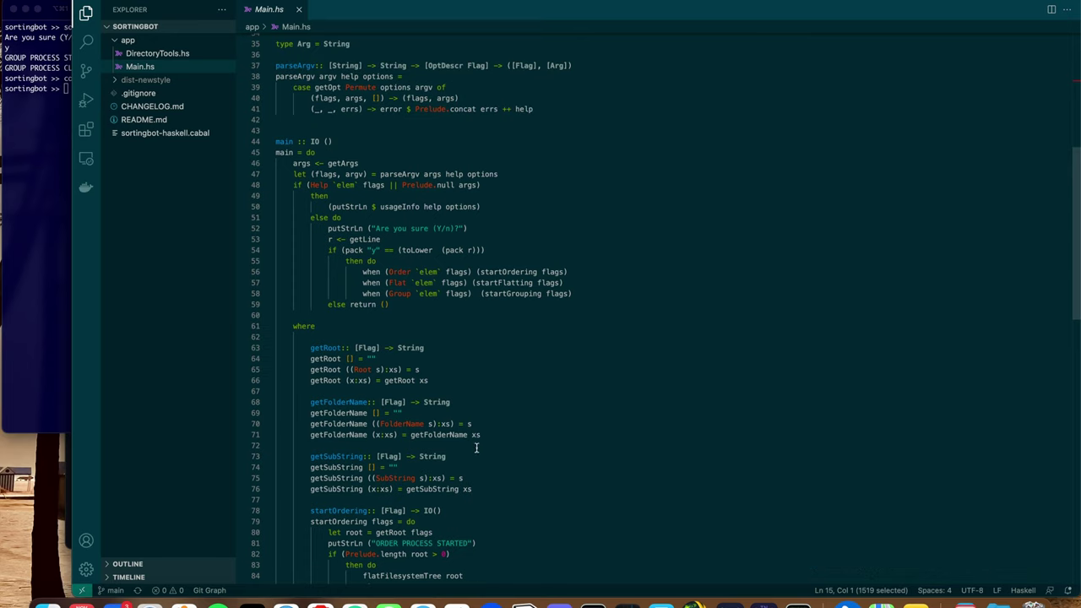
Open DirectoryTools.hs and look through its functions for moving, flattening, ordering and grouping files
click(152, 53)
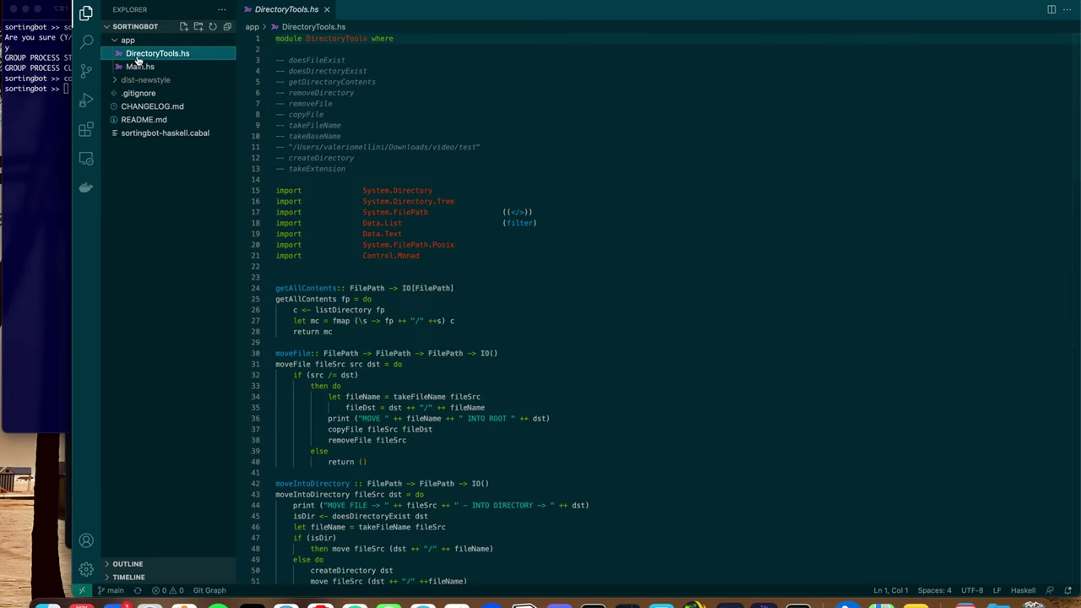
scroll(467, 455, down, 10)
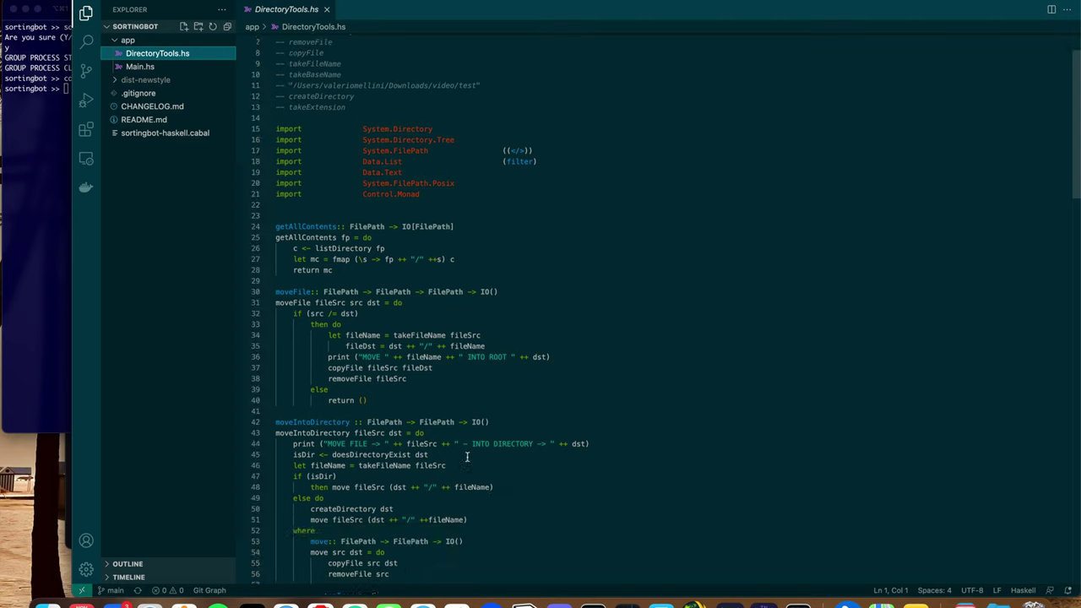
scroll(466, 456, down, 15)
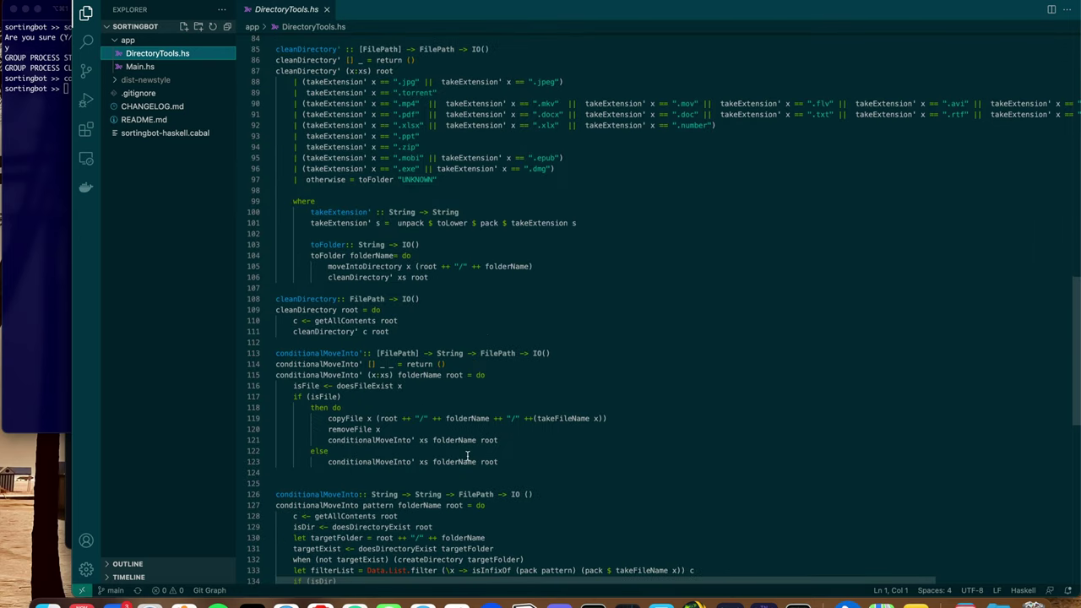
scroll(467, 456, up, 7)
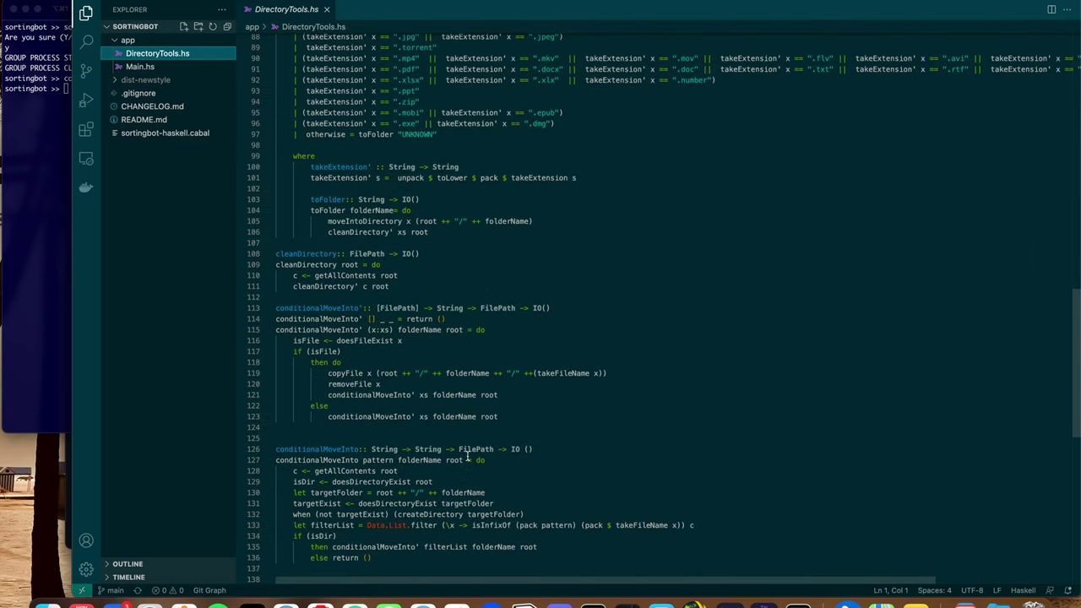
scroll(467, 456, up, 5)
scroll(436, 457, down, 1)
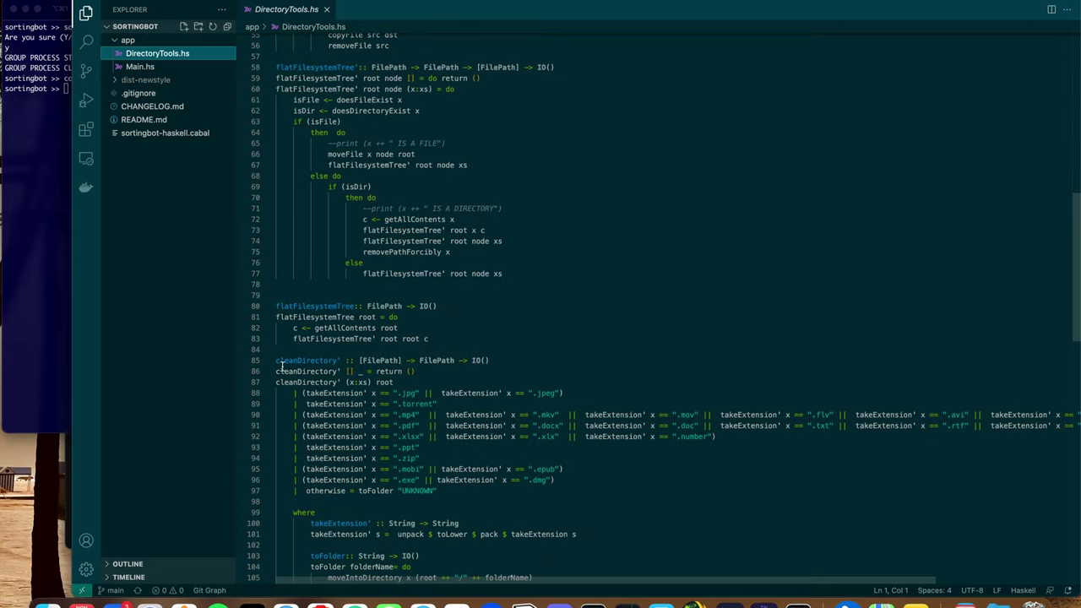
Highlight the extension rules of cleanDirectory' and examine the target folder assigned to each file type
drag(276, 383, 516, 492)
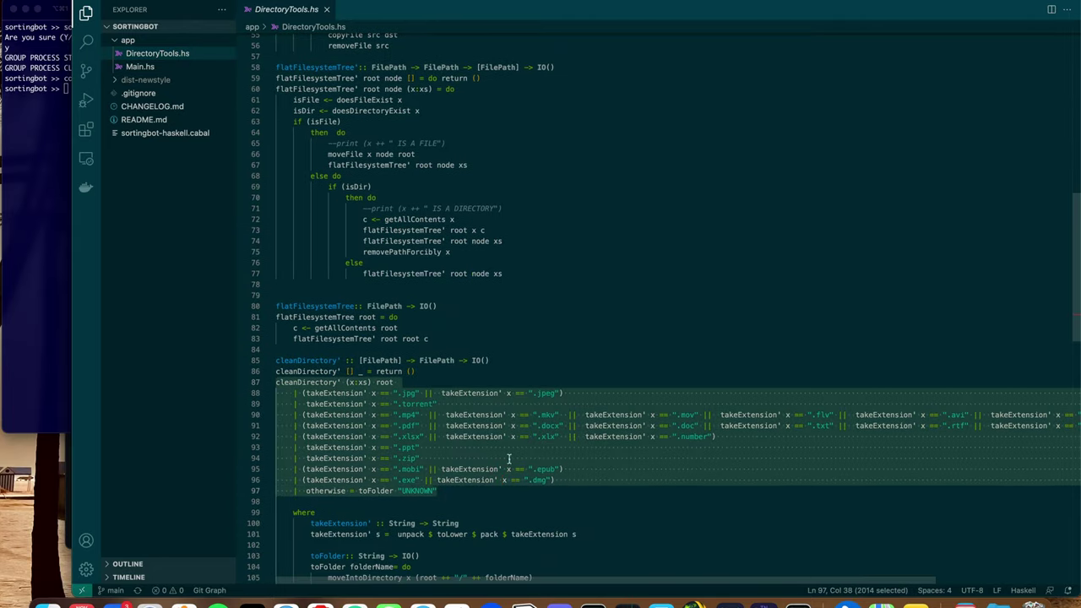
drag(474, 583, 611, 583)
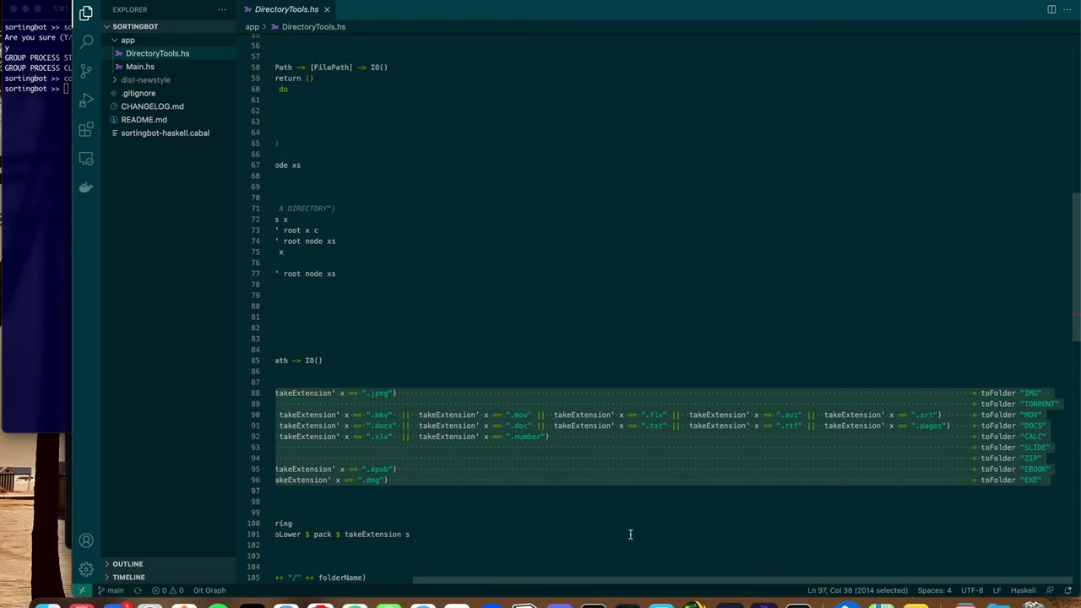
scroll(741, 581, left, 5)
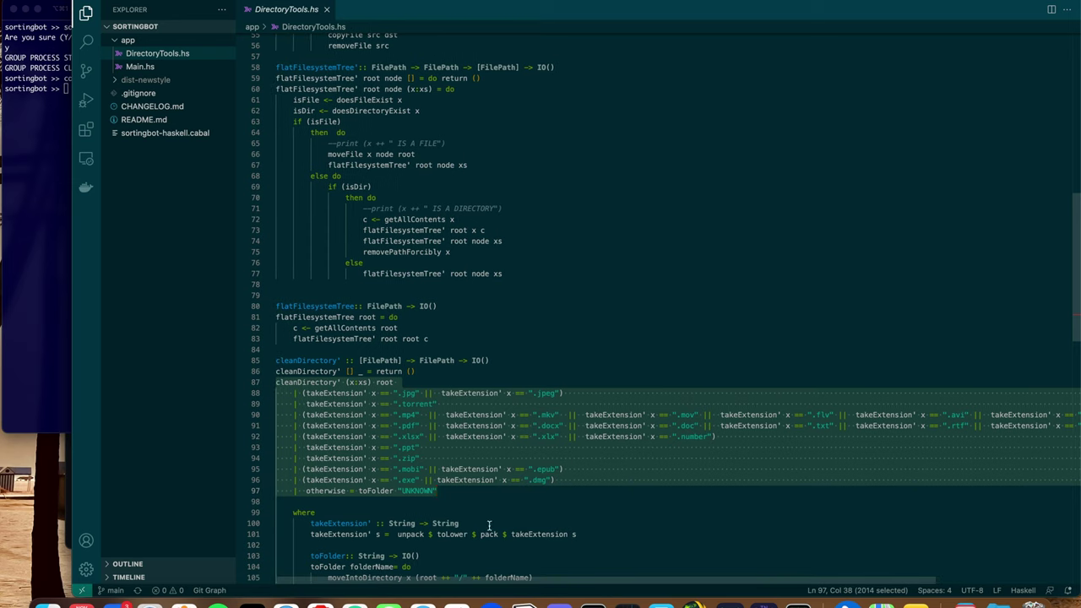
click(516, 492)
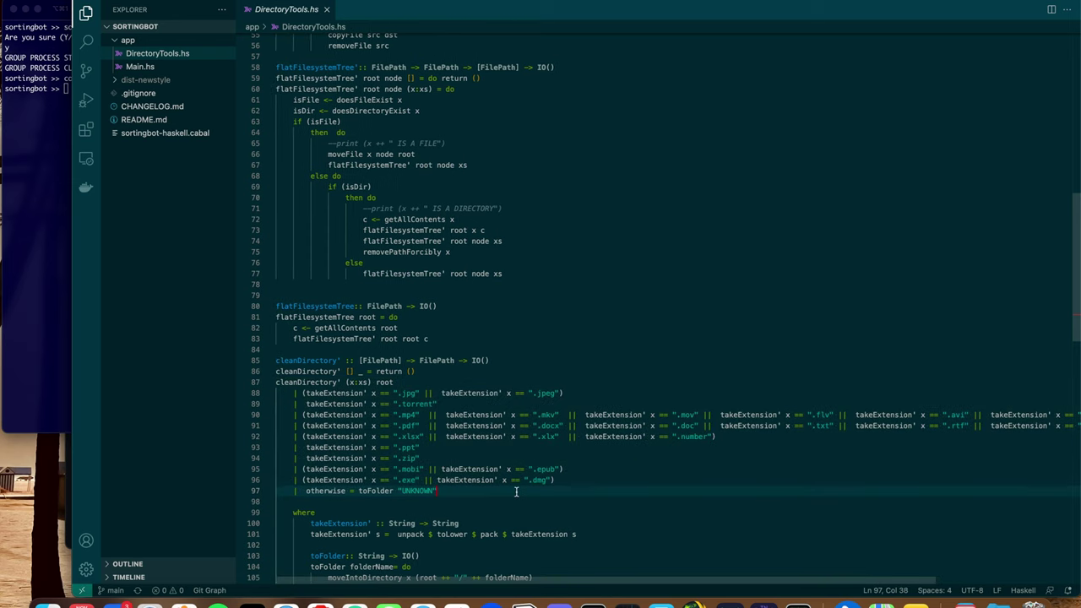